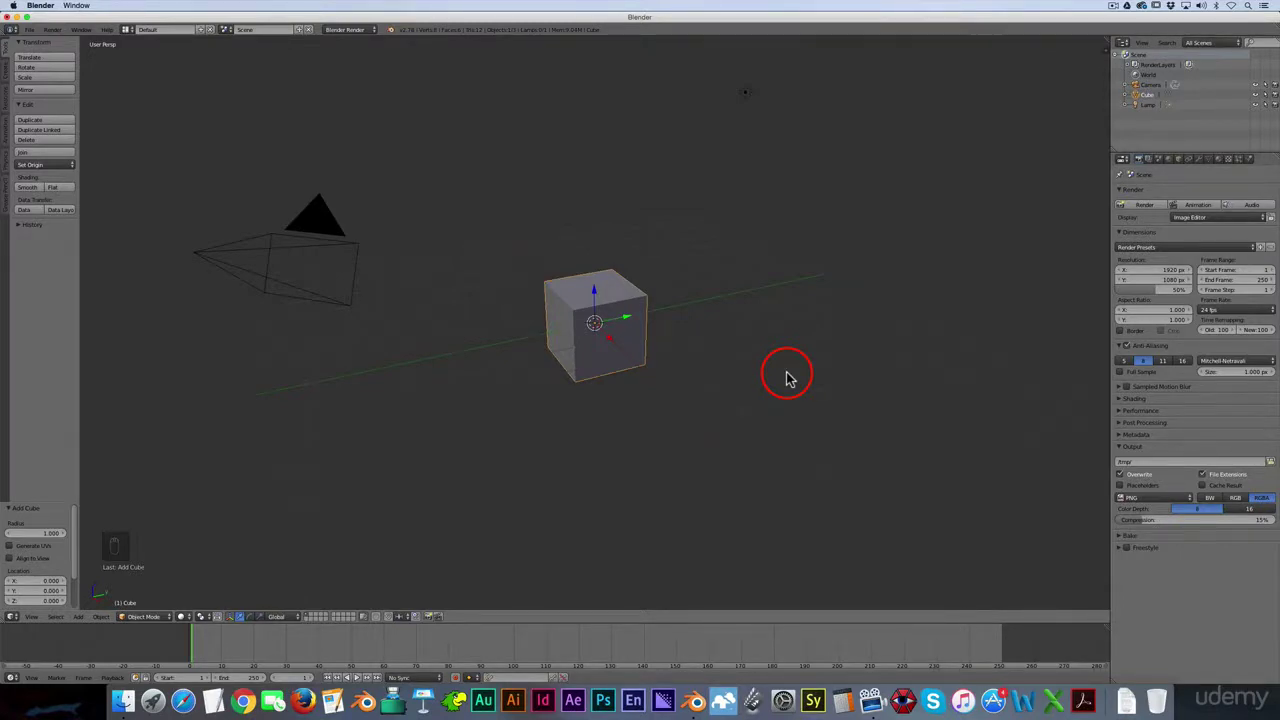
Delete the default cube and add a UV sphere in its place.
{"action": "key", "text": "x"}
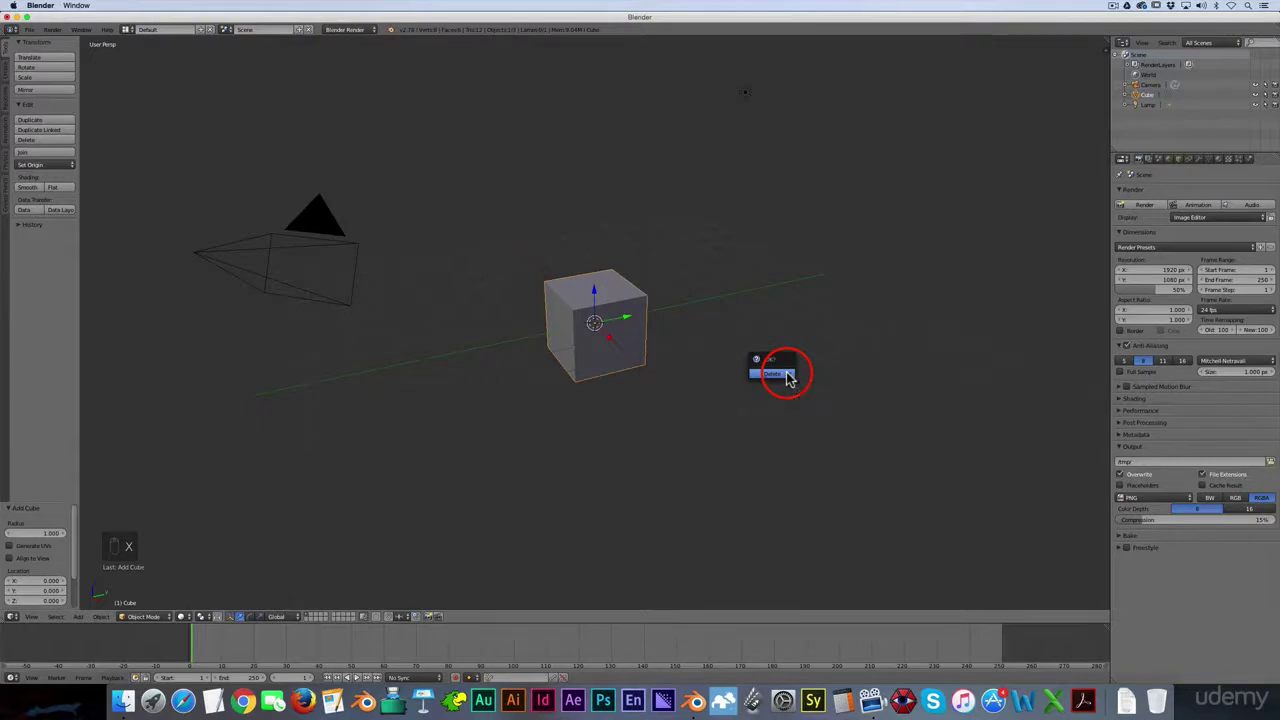
{"action": "left_click", "coordinate": [786, 377]}
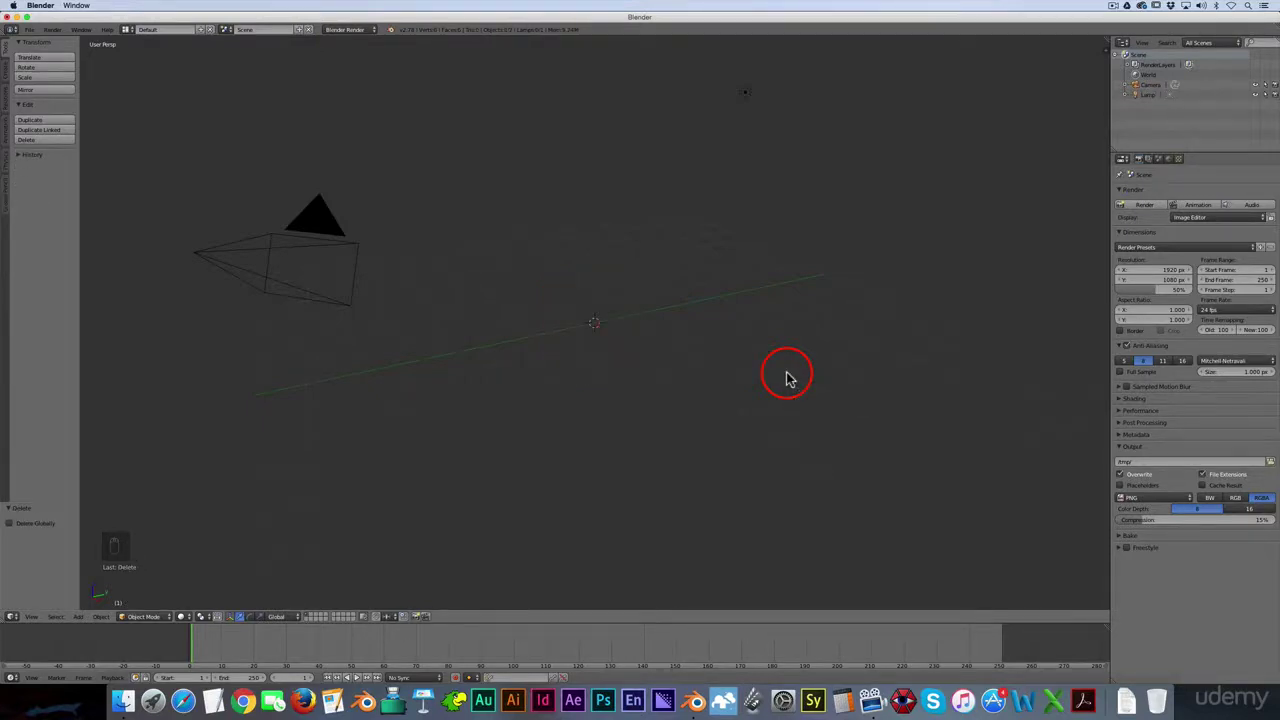
{"action": "key", "text": "shift+a"}
{"action": "mouse_move", "coordinate": [789, 377]}
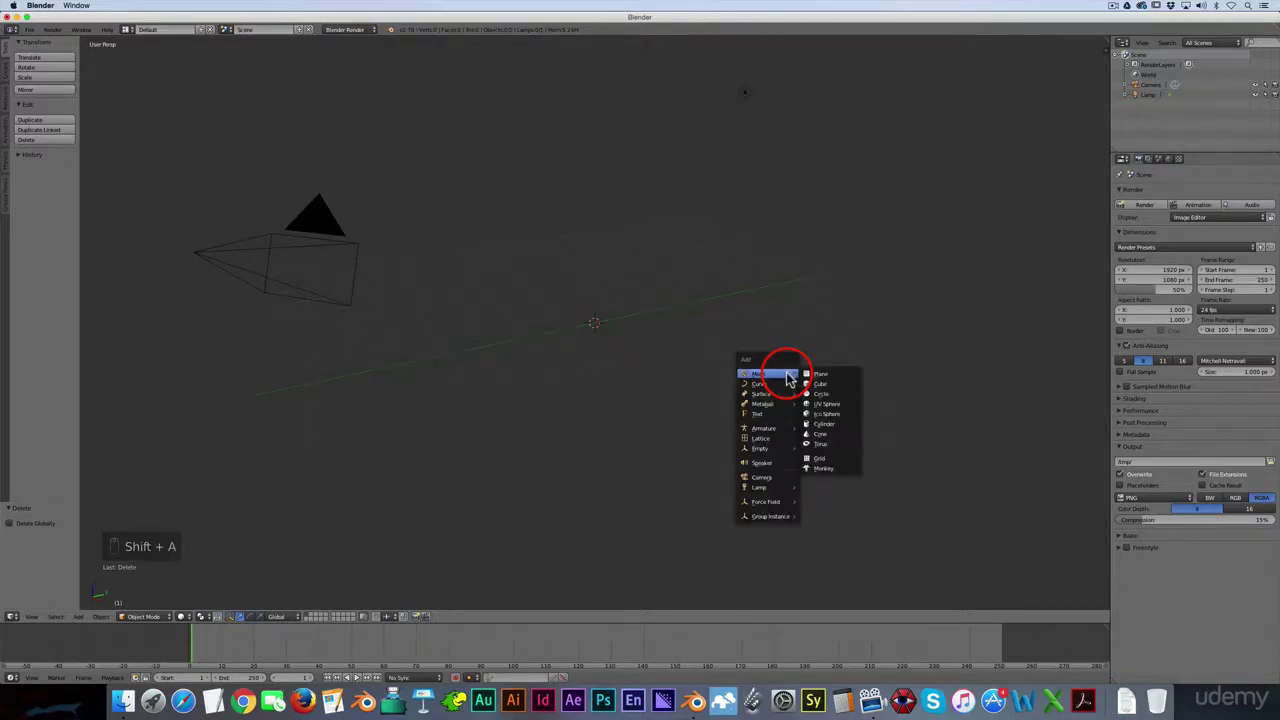
{"action": "left_click", "coordinate": [822, 403]}
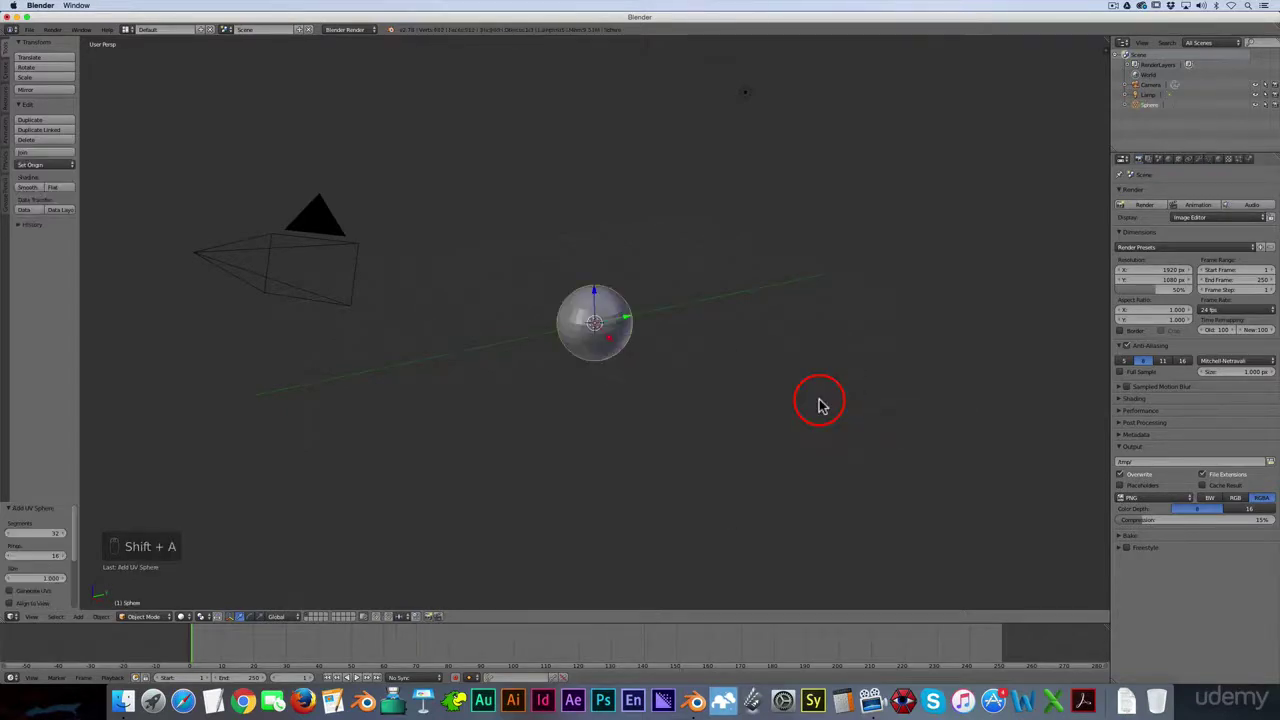
Apply smooth shading to the UV sphere.
{"action": "scroll", "coordinate": [626, 283], "scroll_direction": "up", "scroll_amount": 3}
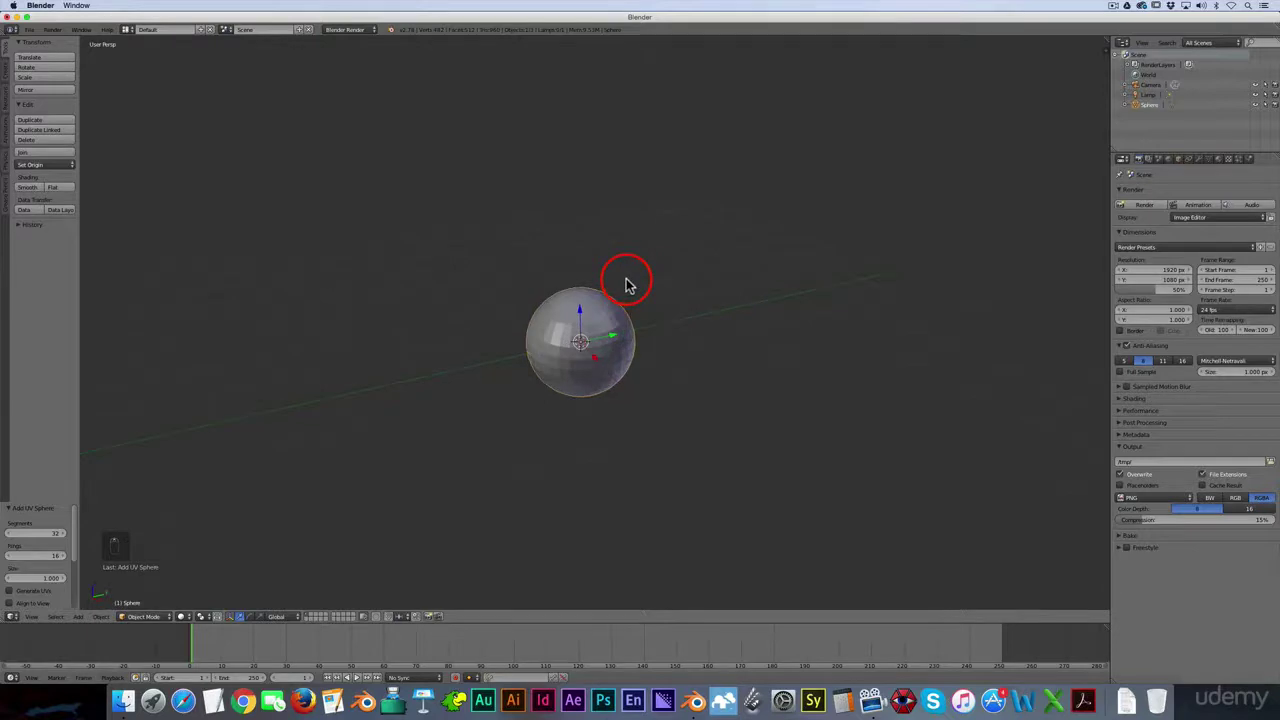
{"action": "scroll", "coordinate": [626, 283], "scroll_direction": "up", "scroll_amount": 2}
{"action": "scroll", "coordinate": [626, 283], "scroll_direction": "up", "scroll_amount": 2}
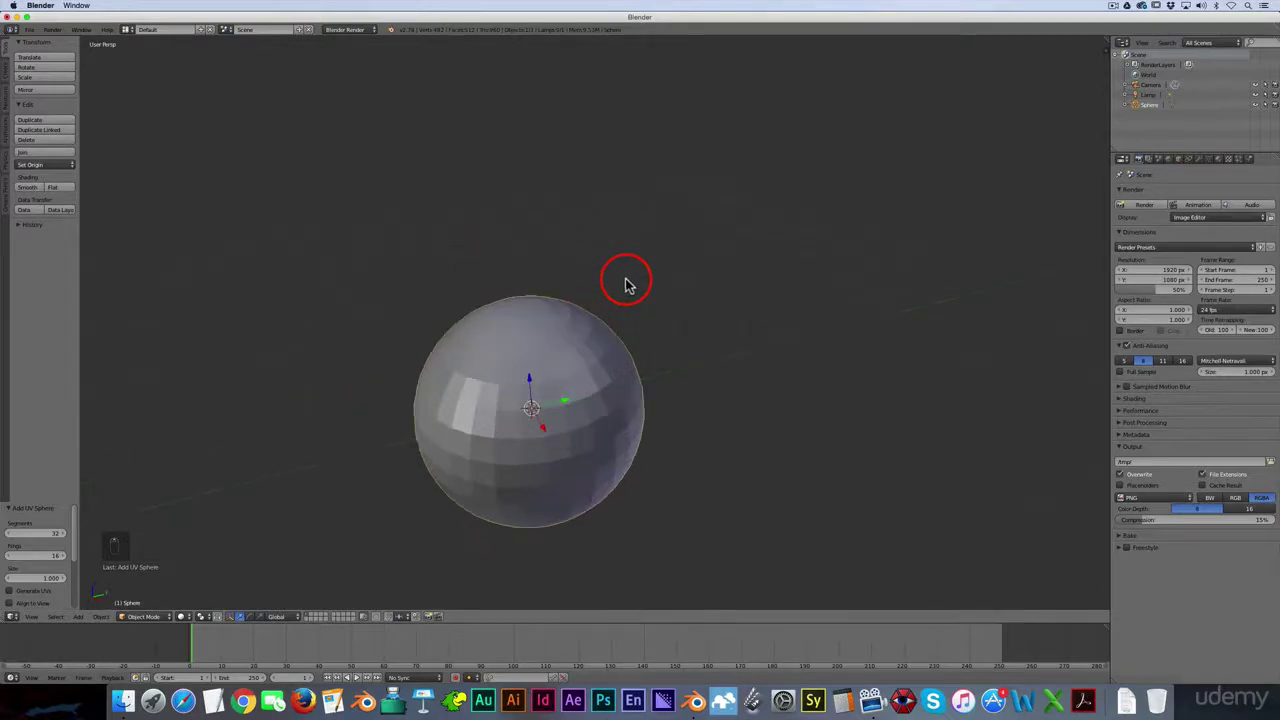
{"action": "left_click", "coordinate": [28, 189]}
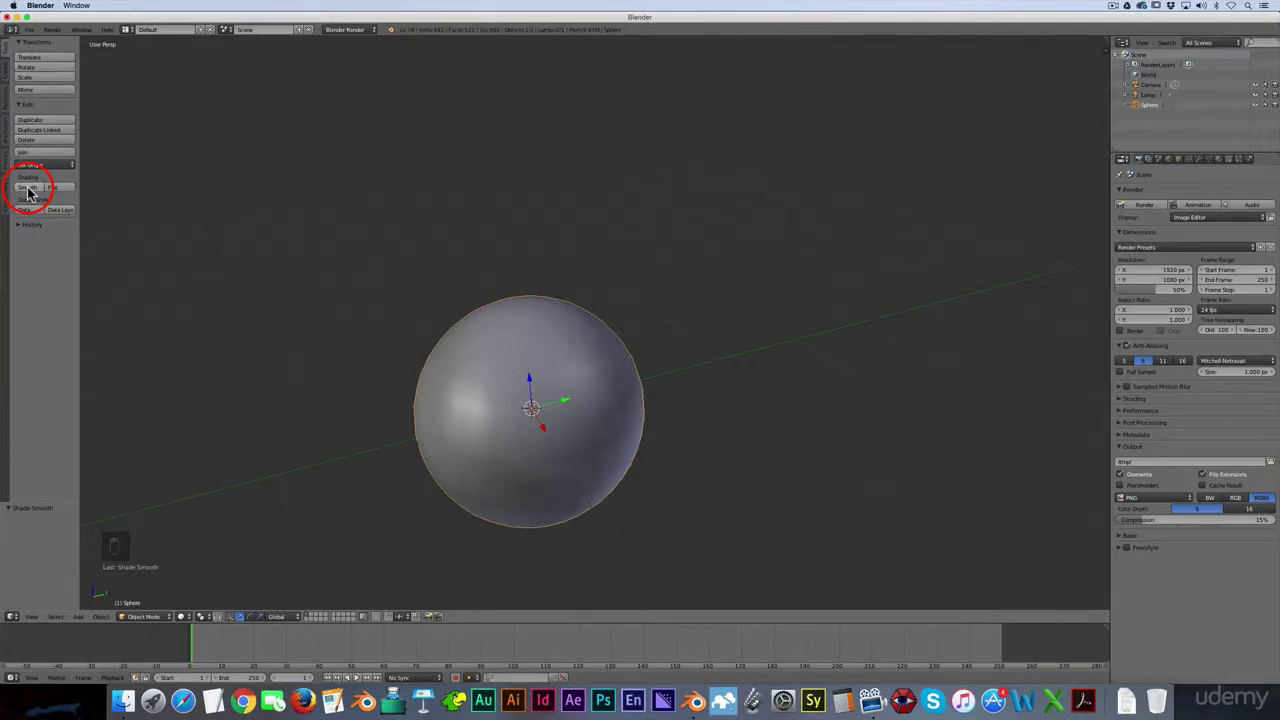
Set the viewport to the front orthographic view, framed on the sphere.
{"action": "key", "text": "KP_1"}
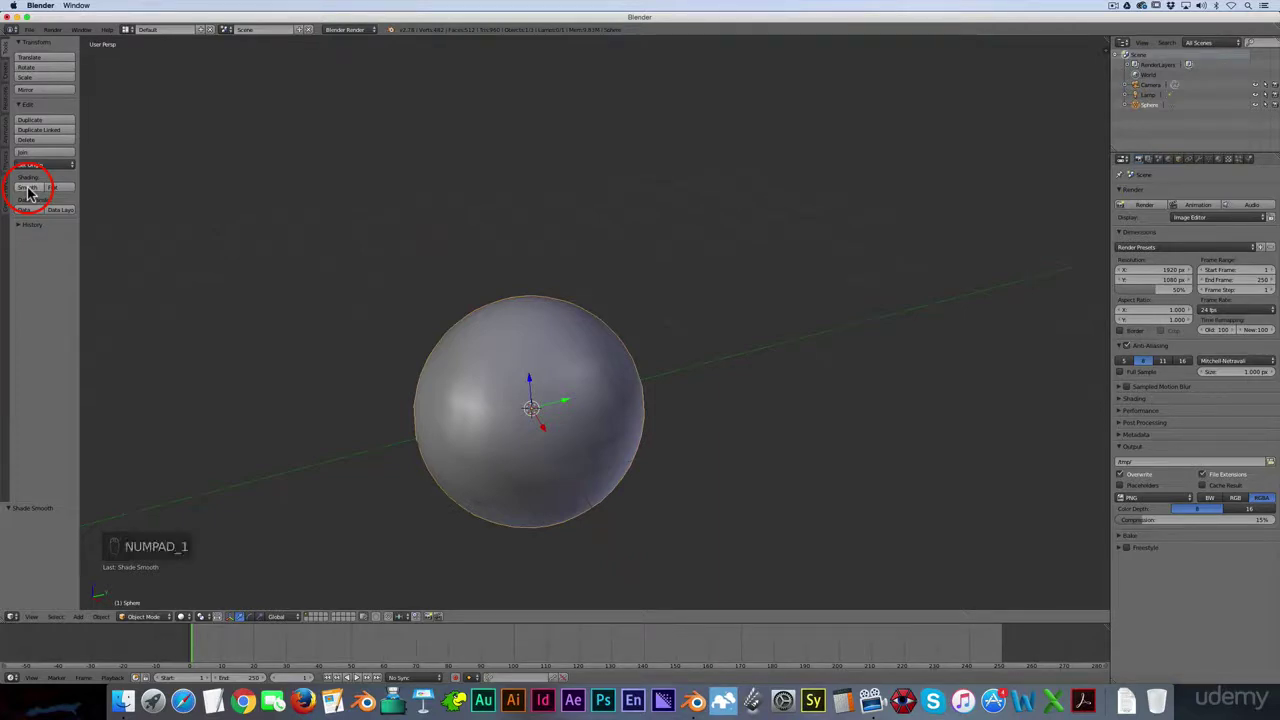
{"action": "key", "text": "KP_1"}
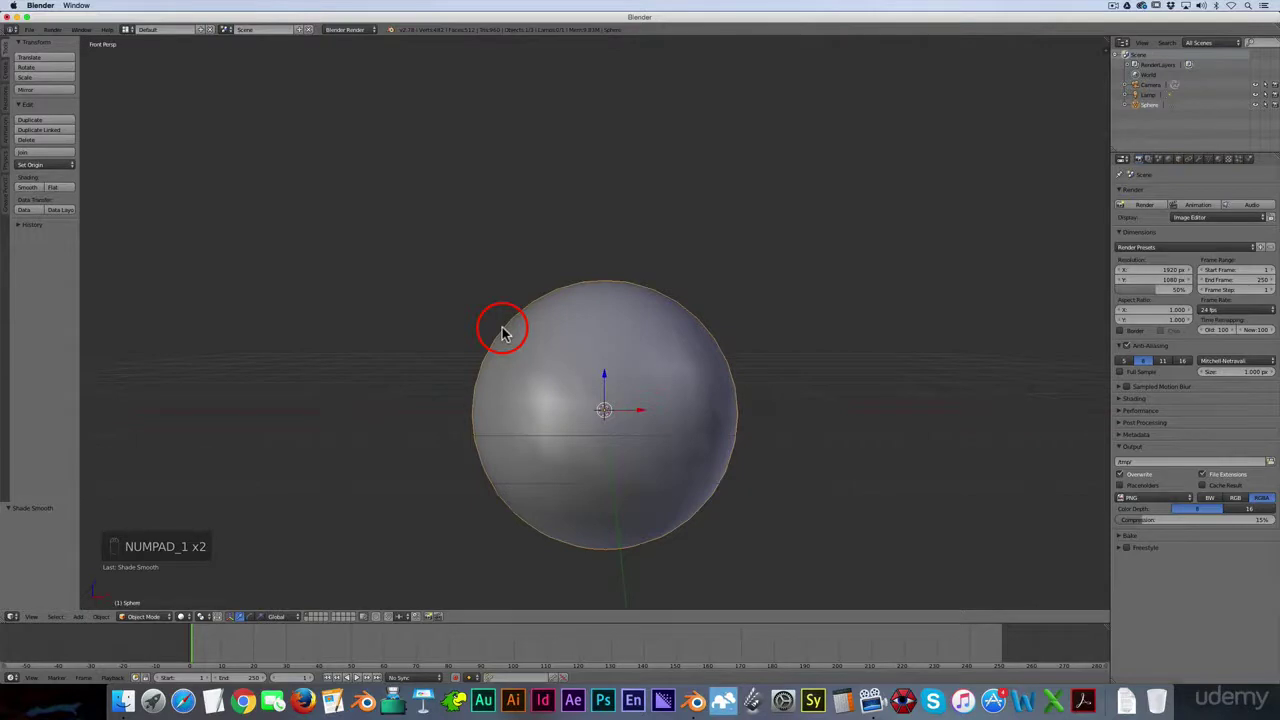
{"action": "key", "text": "KP_5"}
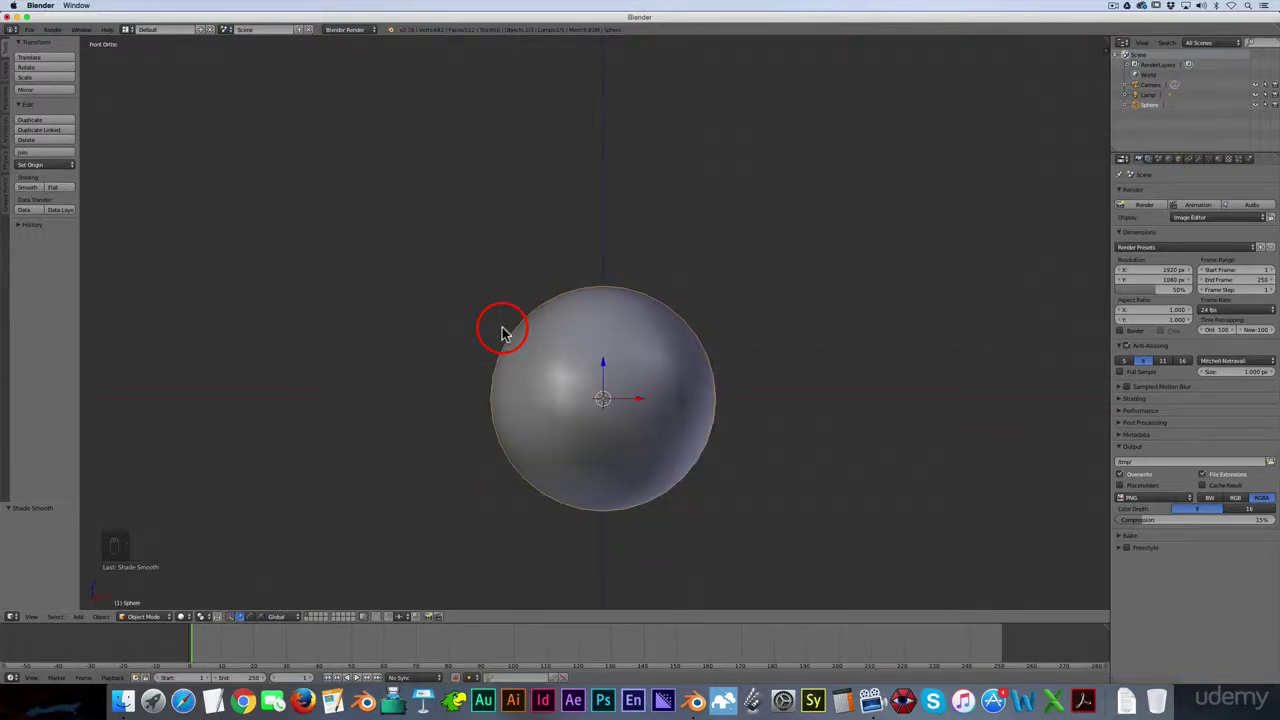
{"action": "scroll", "coordinate": [503, 333], "scroll_direction": "up", "scroll_amount": 2}
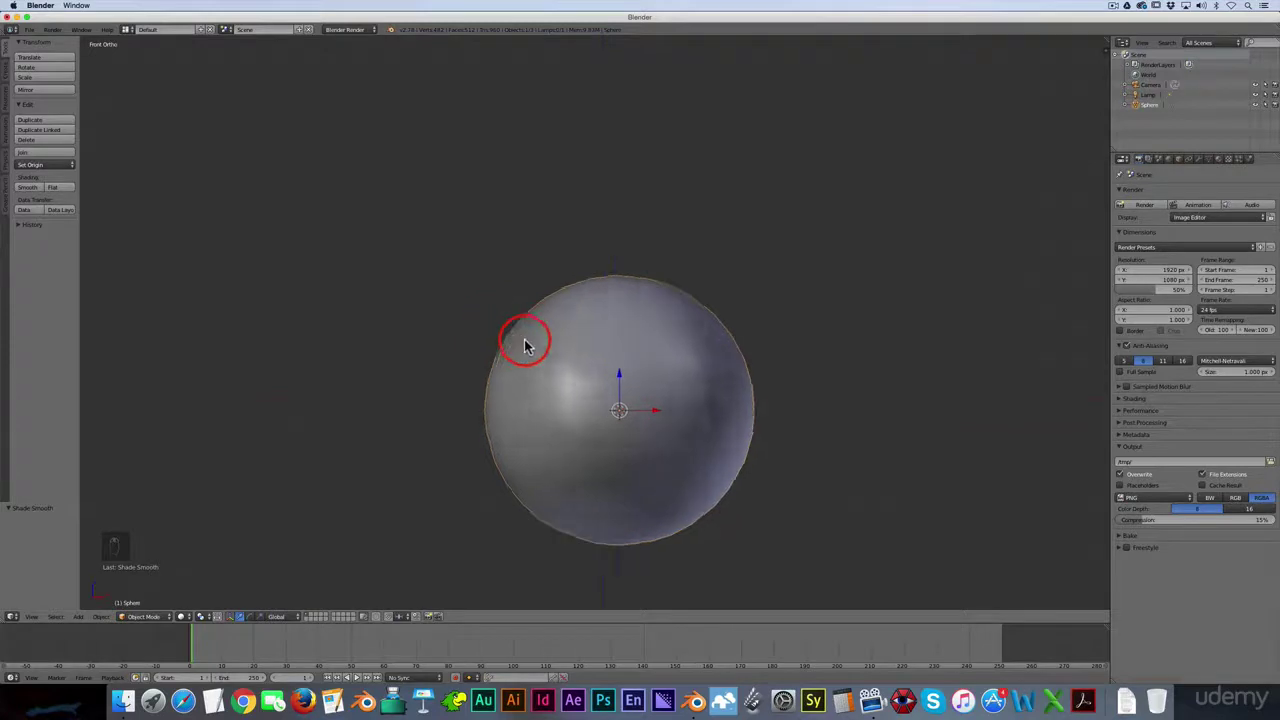
{"action": "scroll", "coordinate": [523, 337], "scroll_direction": "down", "scroll_amount": 5}
{"action": "scroll", "coordinate": [660, 378], "scroll_direction": "down", "scroll_amount": 2}
{"action": "scroll", "coordinate": [645, 373], "scroll_direction": "up", "scroll_amount": 5}
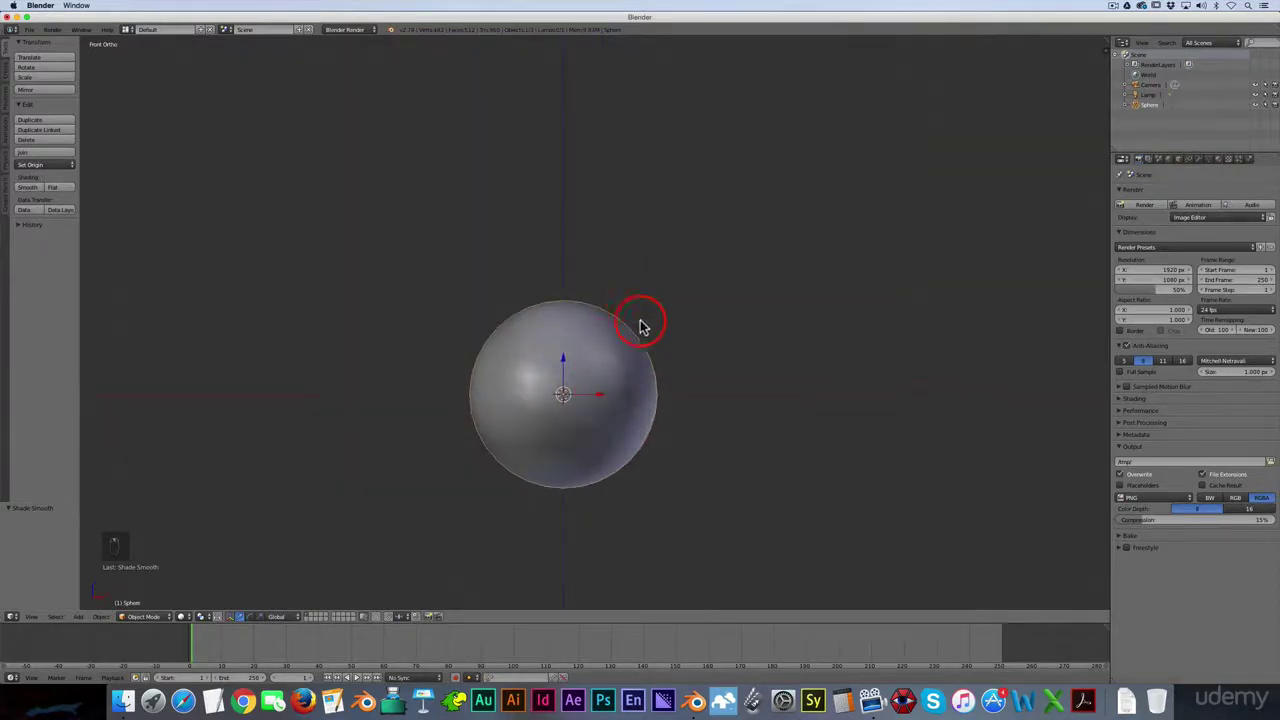
Scale the sphere up by about 1.78 and flatten it along the Z axis to about 0.87.
{"action": "key", "text": "s"}
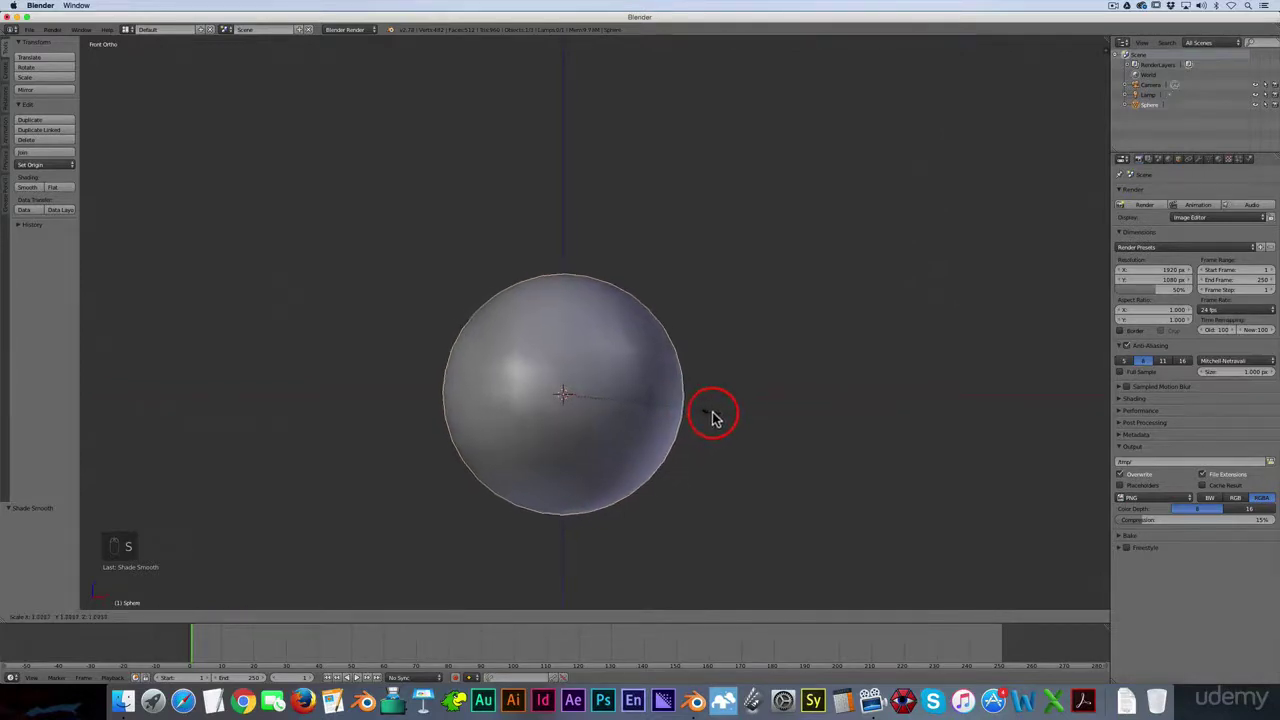
{"action": "left_click", "coordinate": [766, 427]}
{"action": "scroll", "coordinate": [757, 430], "scroll_direction": "down", "scroll_amount": 2}
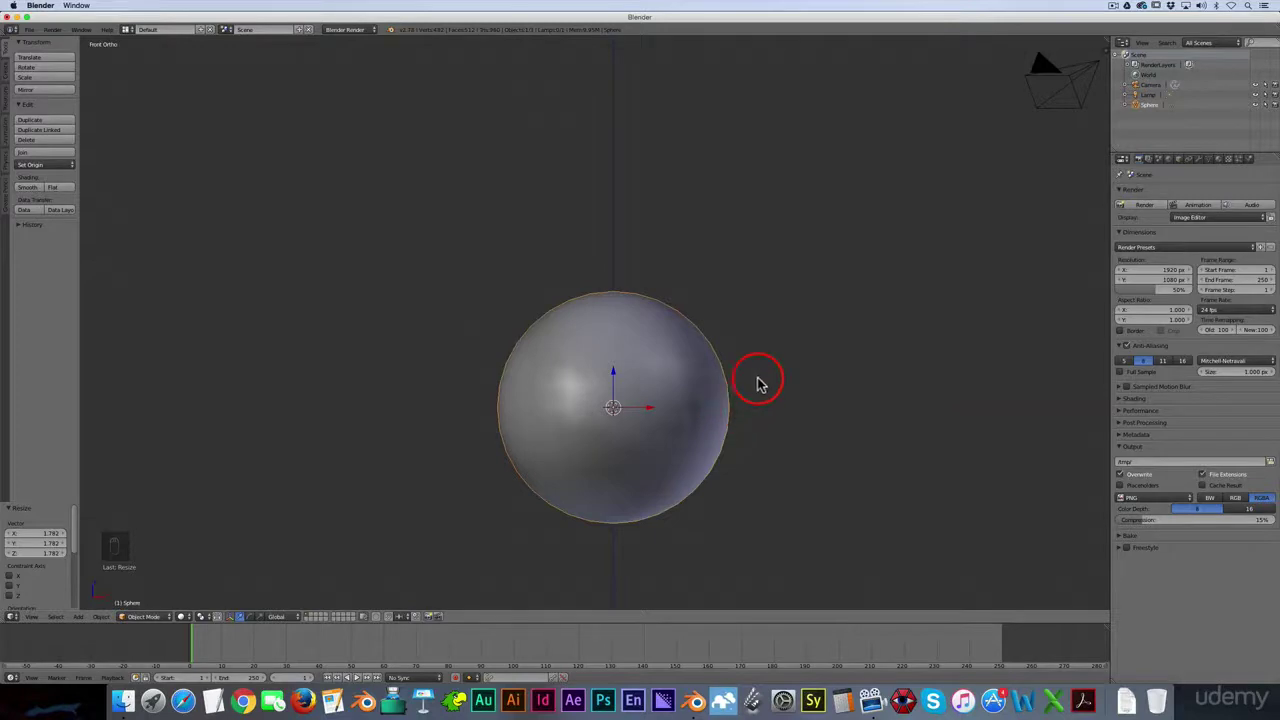
{"action": "key", "text": "s"}
{"action": "key", "text": "z"}
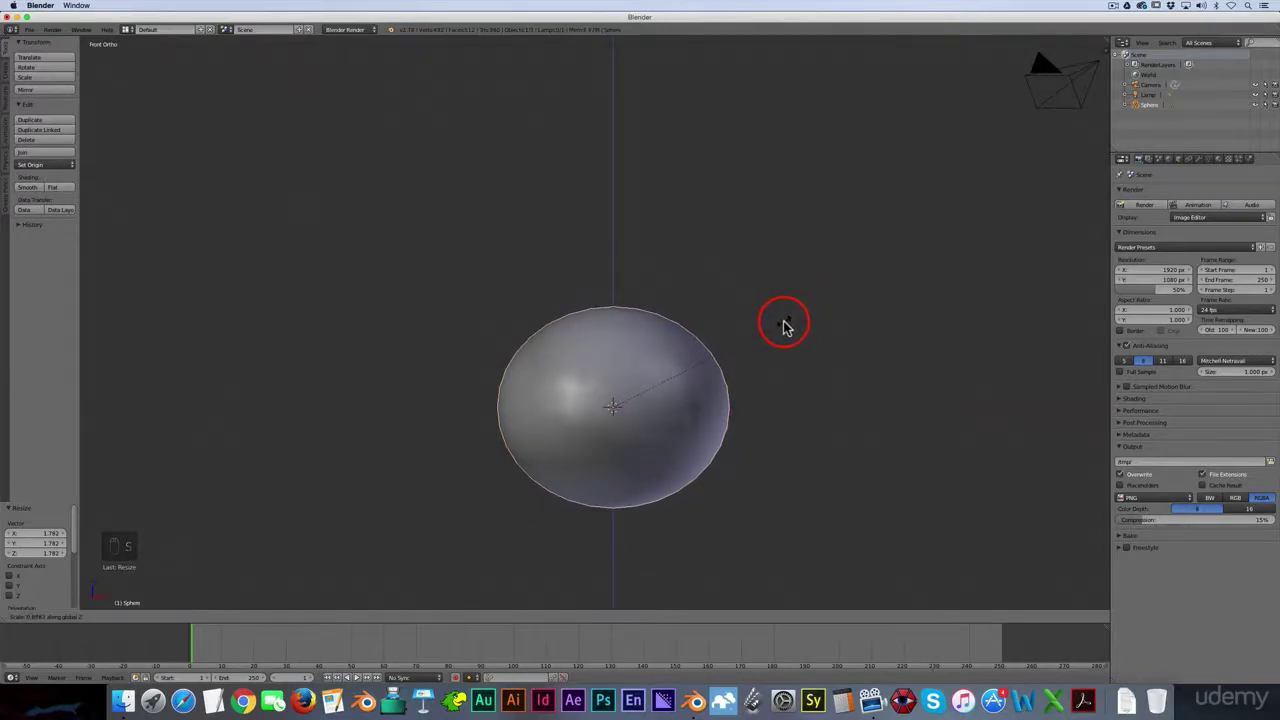
Enter Edit Mode with a single vertex selected on the sphere's upper-right front, and toggle limiting the selection to visible geometry.
{"action": "key", "text": "Tab"}
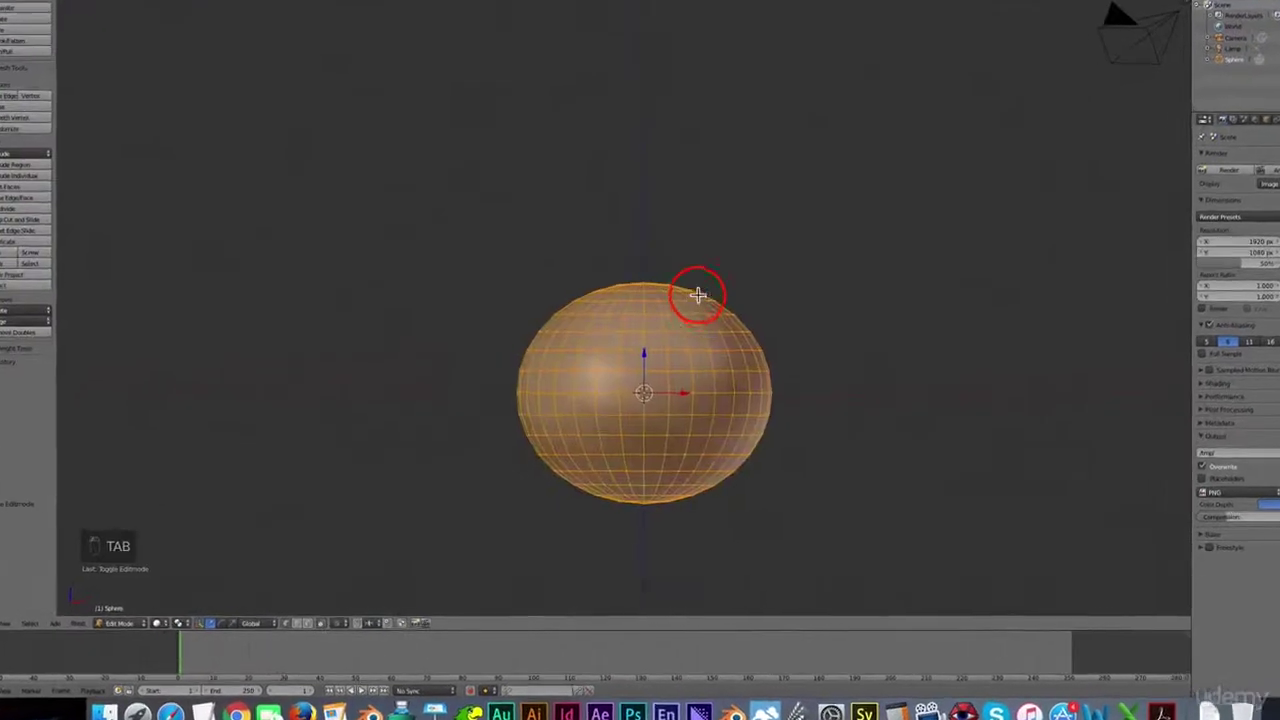
{"action": "right_click", "coordinate": [697, 334]}
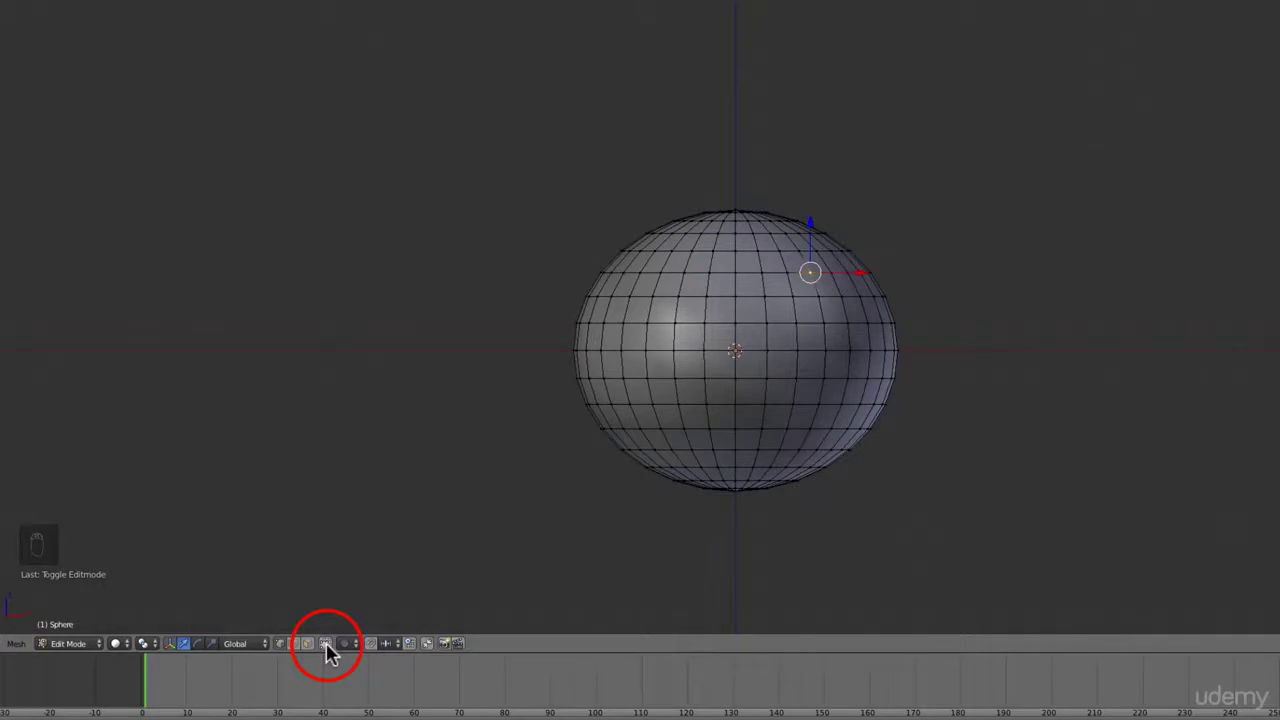
{"action": "left_click", "coordinate": [326, 645]}
{"action": "middle_click_drag", "start_coordinate": [980, 389], "coordinate": [929, 391]}
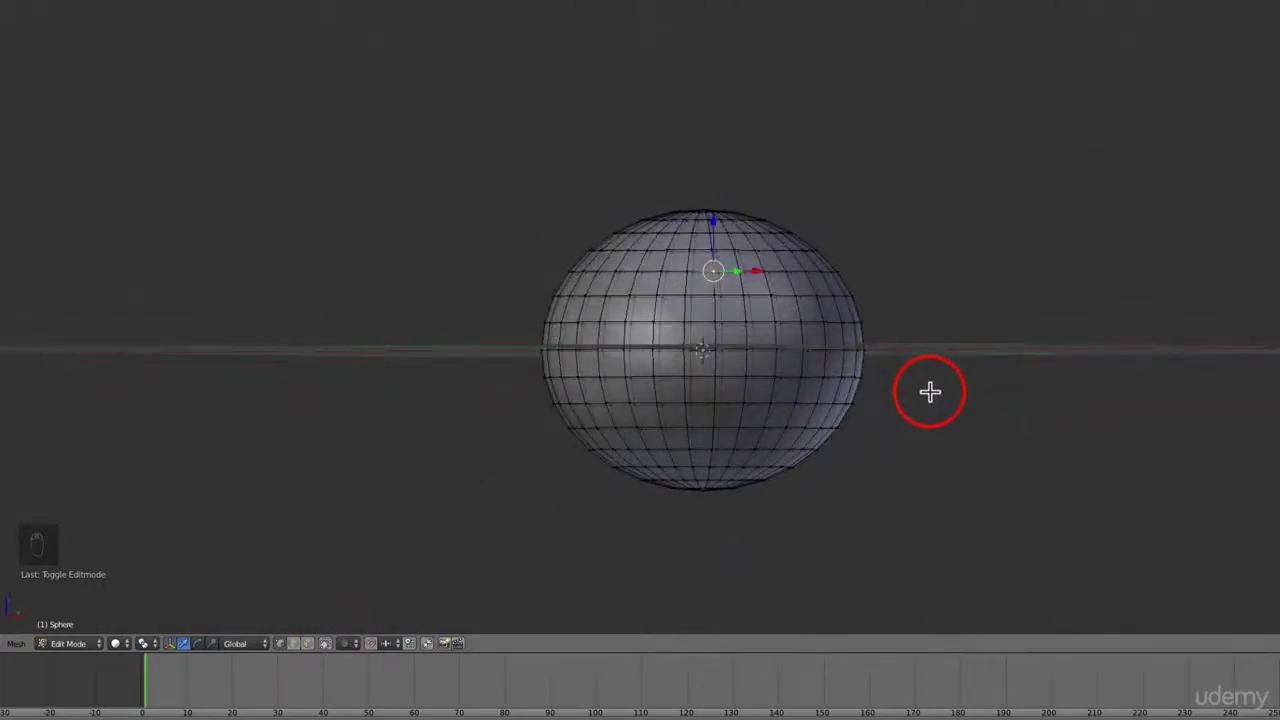
{"action": "key", "text": "KP_1"}
Enable Connected proportional editing and move the selected upper-right vertex slightly downward.
{"action": "left_click", "coordinate": [346, 643]}
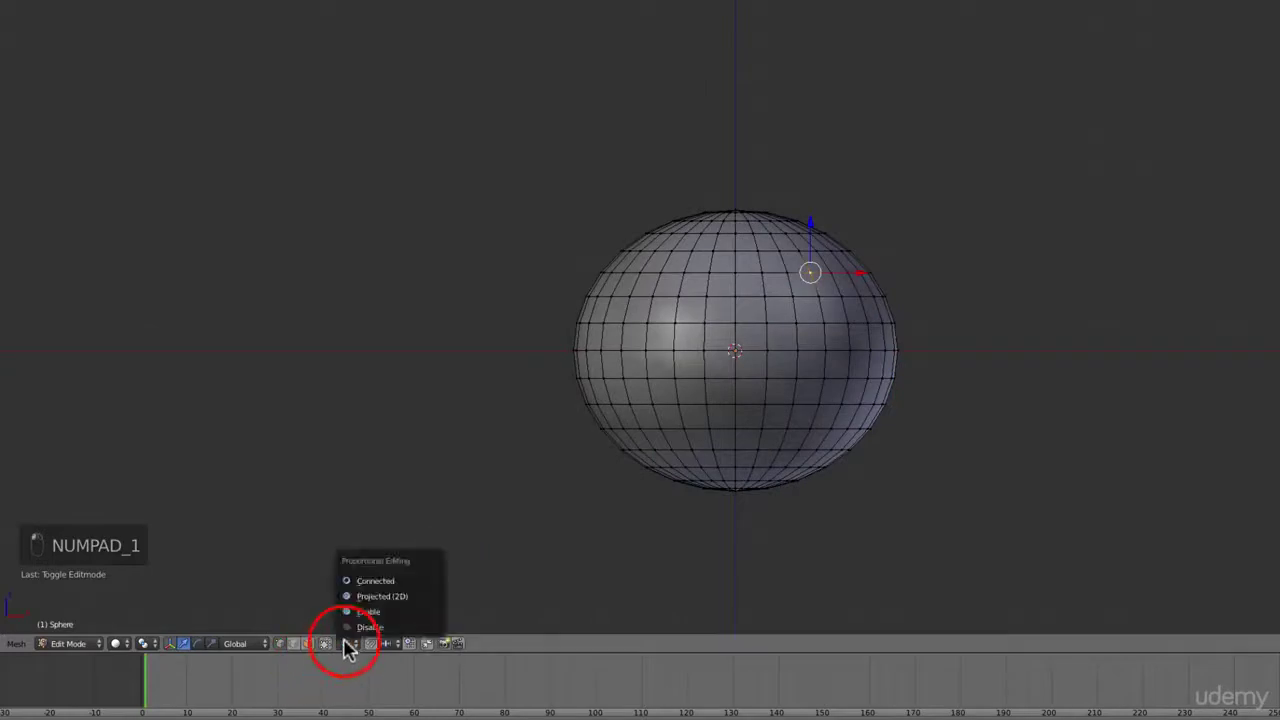
{"action": "left_click", "coordinate": [386, 588]}
{"action": "key", "text": "g"}
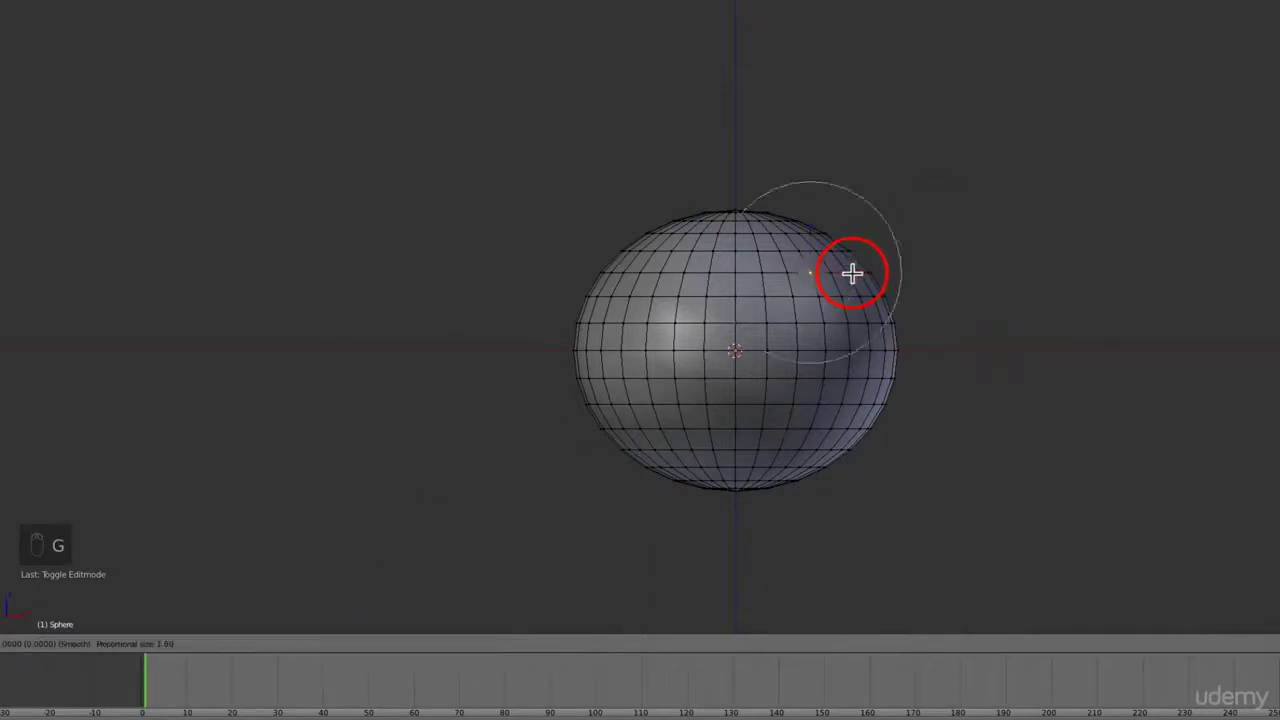
{"action": "left_click", "coordinate": [853, 290]}
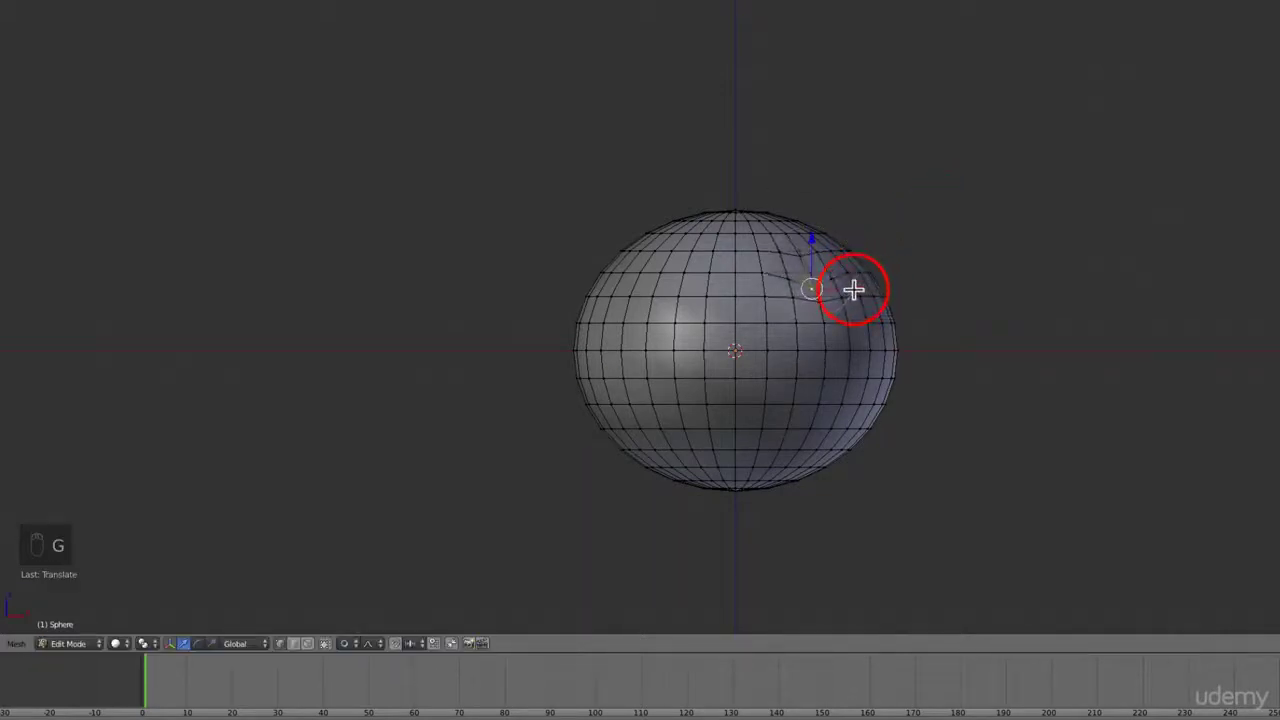
Pull three vertices along the sphere's lower-left edge outward with a proportional size of about 0.35.
{"action": "right_click", "coordinate": [612, 428]}
{"action": "key", "text": "g"}
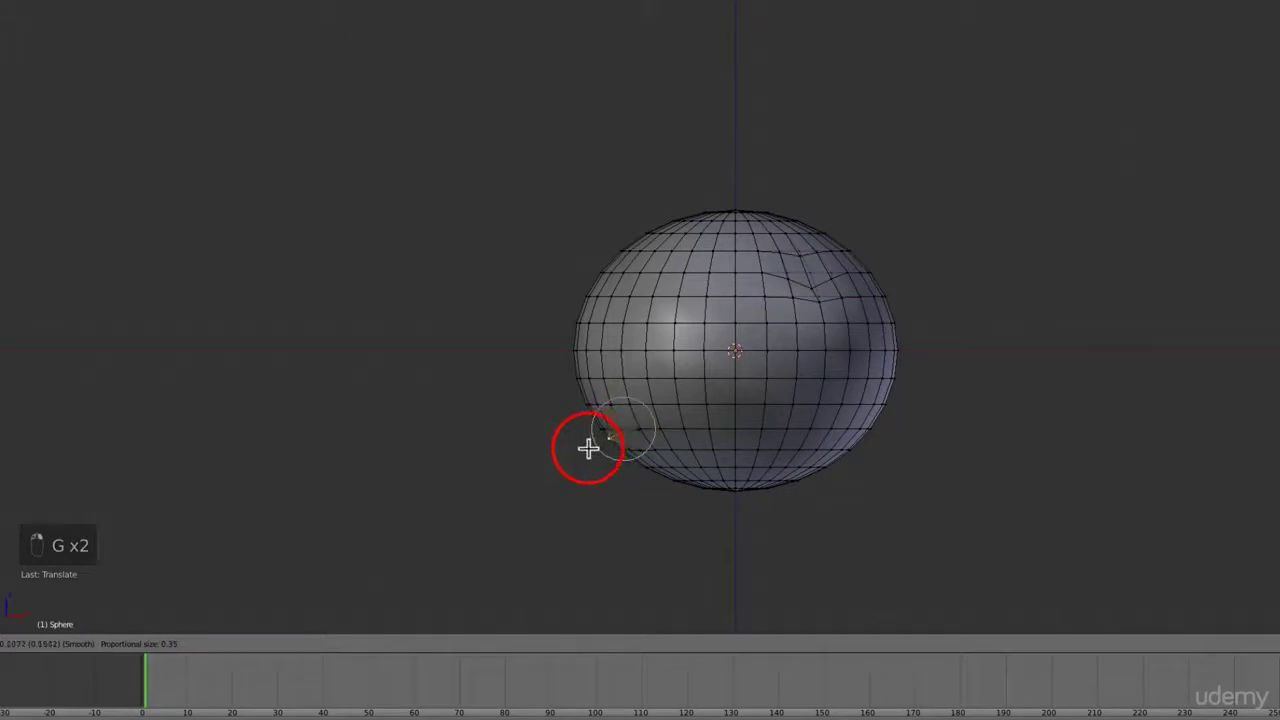
{"action": "left_click", "coordinate": [605, 450]}
{"action": "key", "text": "g"}
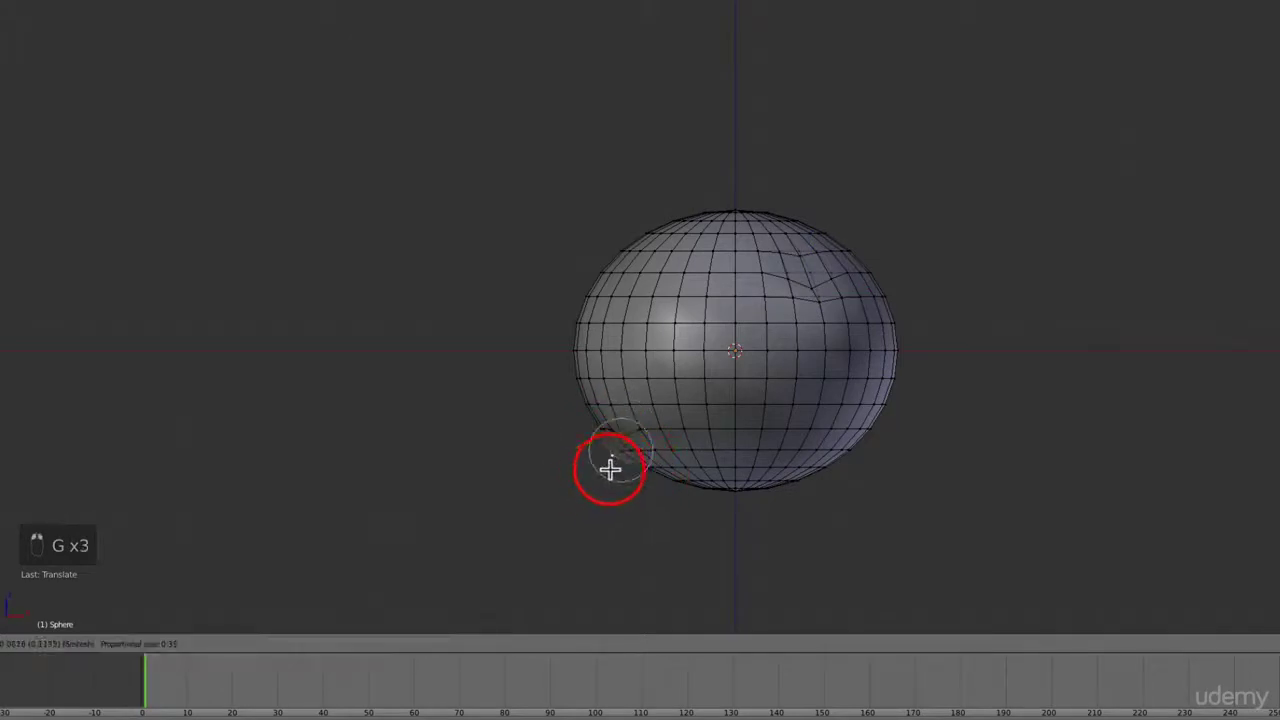
{"action": "left_click", "coordinate": [650, 482]}
{"action": "key", "text": "g"}
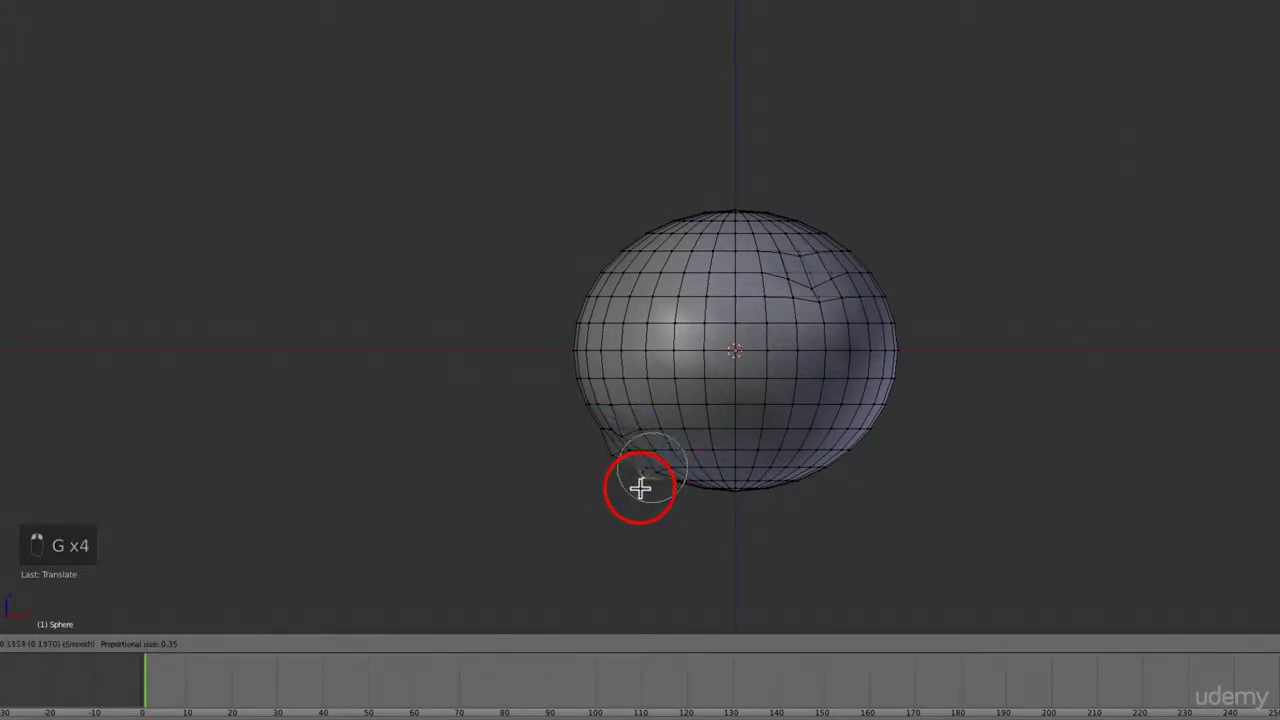
{"action": "left_click", "coordinate": [648, 485]}
Pull vertices along the sphere's lower-right edge outward with a proportional size of about 0.4.
{"action": "right_click", "coordinate": [800, 451]}
{"action": "key", "text": "g"}
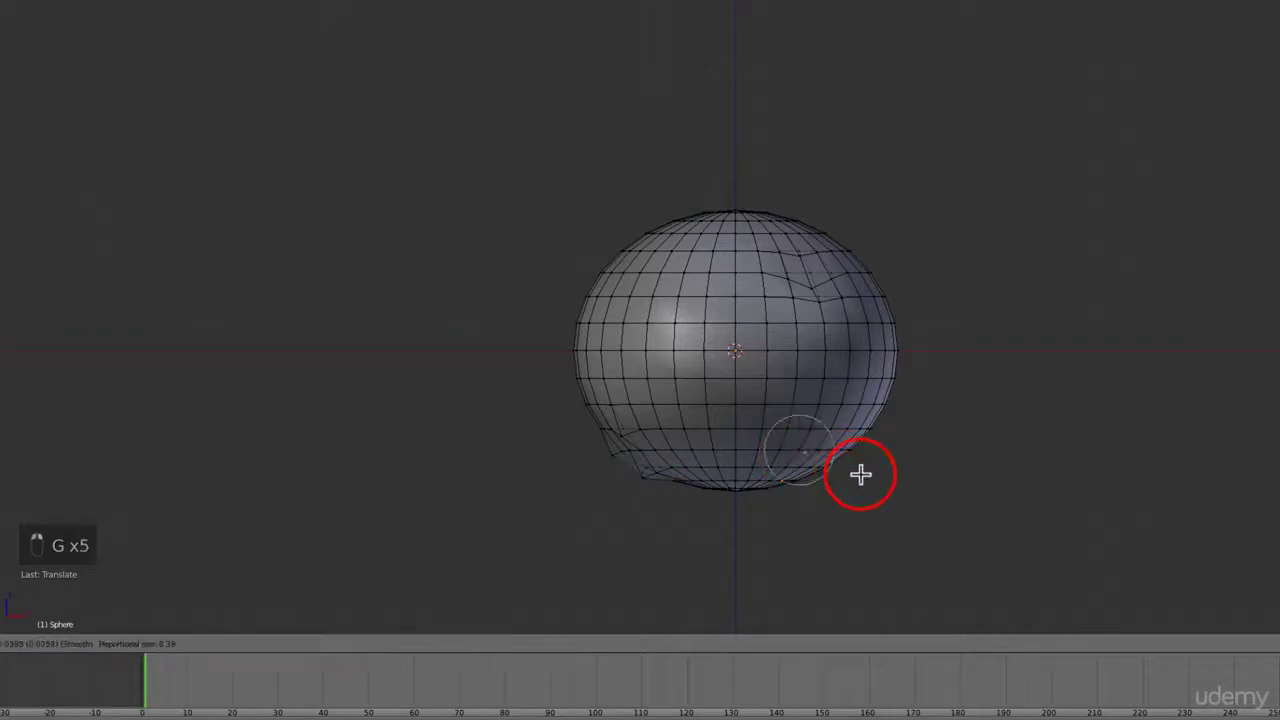
{"action": "left_click", "coordinate": [858, 473]}
{"action": "key", "text": "g"}
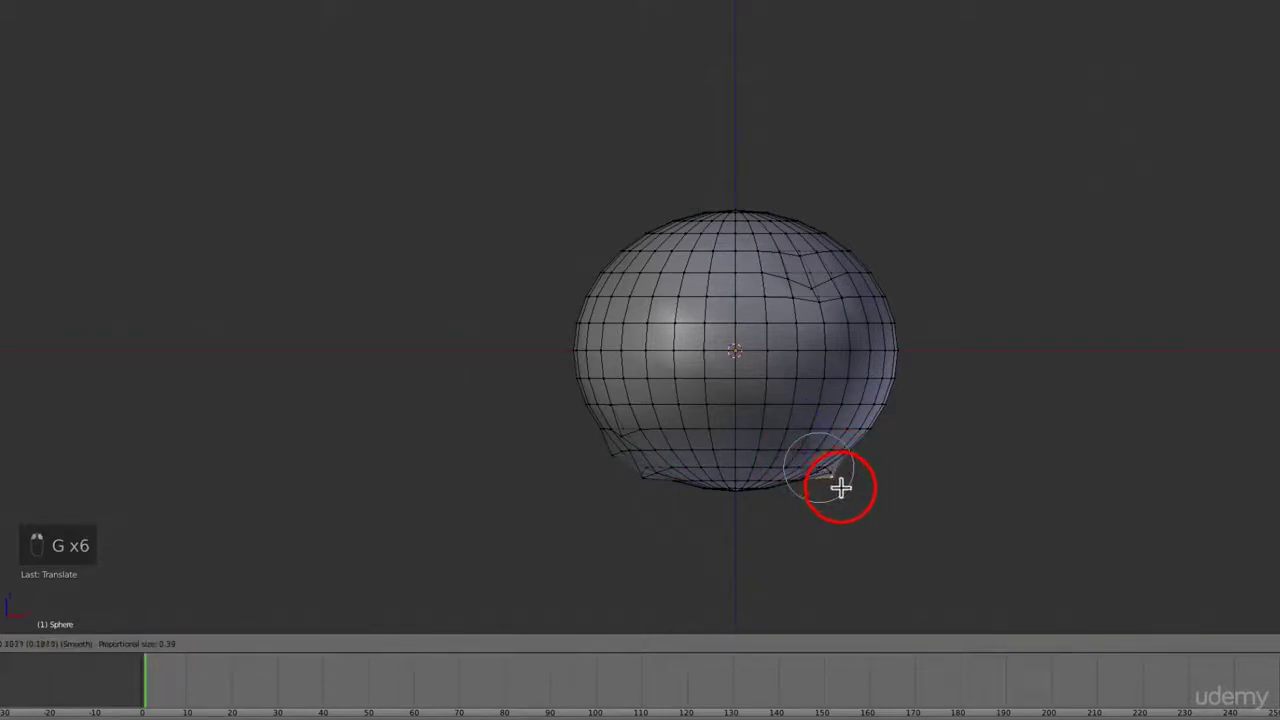
{"action": "left_click", "coordinate": [838, 483]}
{"action": "key", "text": "g"}
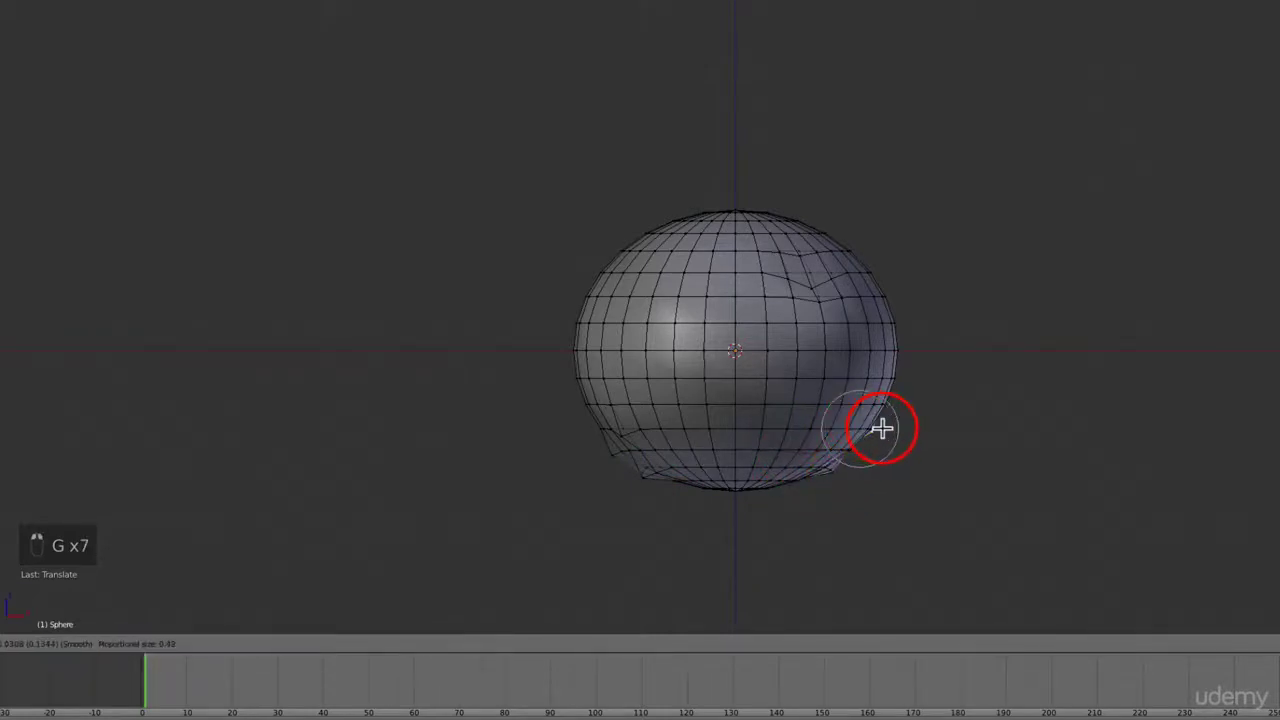
{"action": "left_click", "coordinate": [881, 428]}
Nudge vertices on the sphere's left side outward at the middle, lower and upper levels using proportional editing.
{"action": "right_click", "coordinate": [614, 362]}
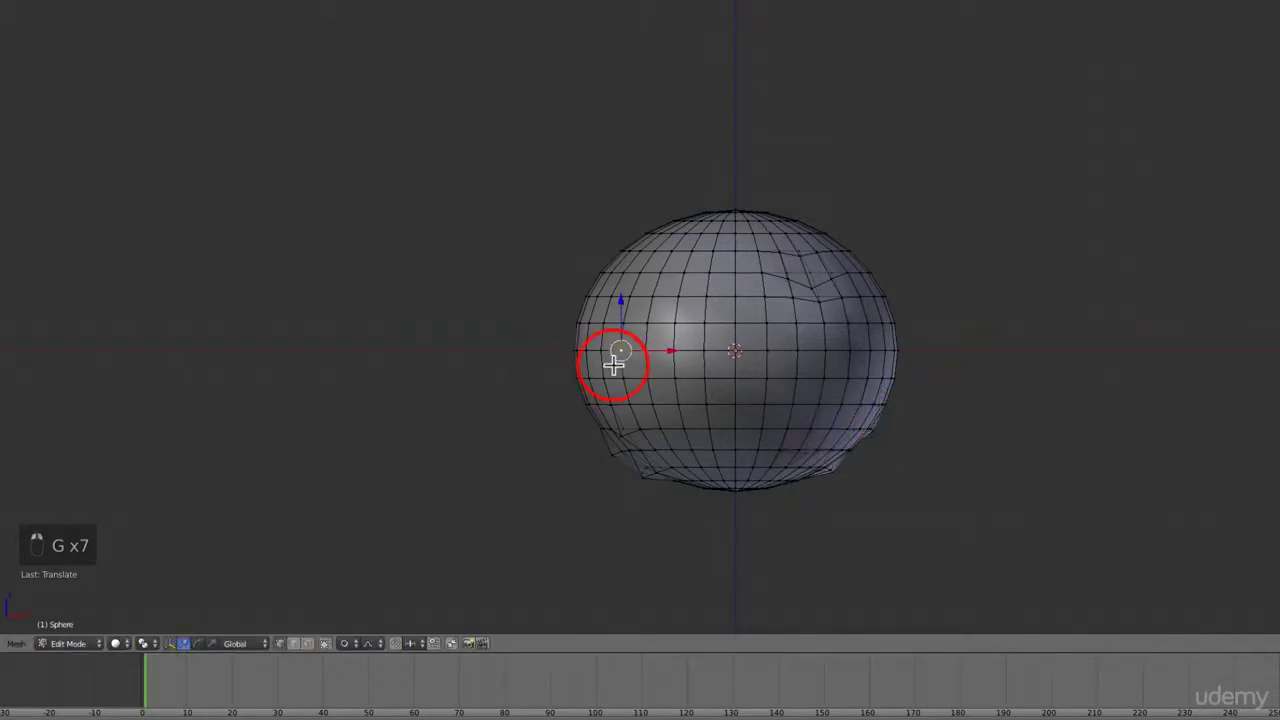
{"action": "key", "text": "g"}
{"action": "left_click", "coordinate": [600, 392]}
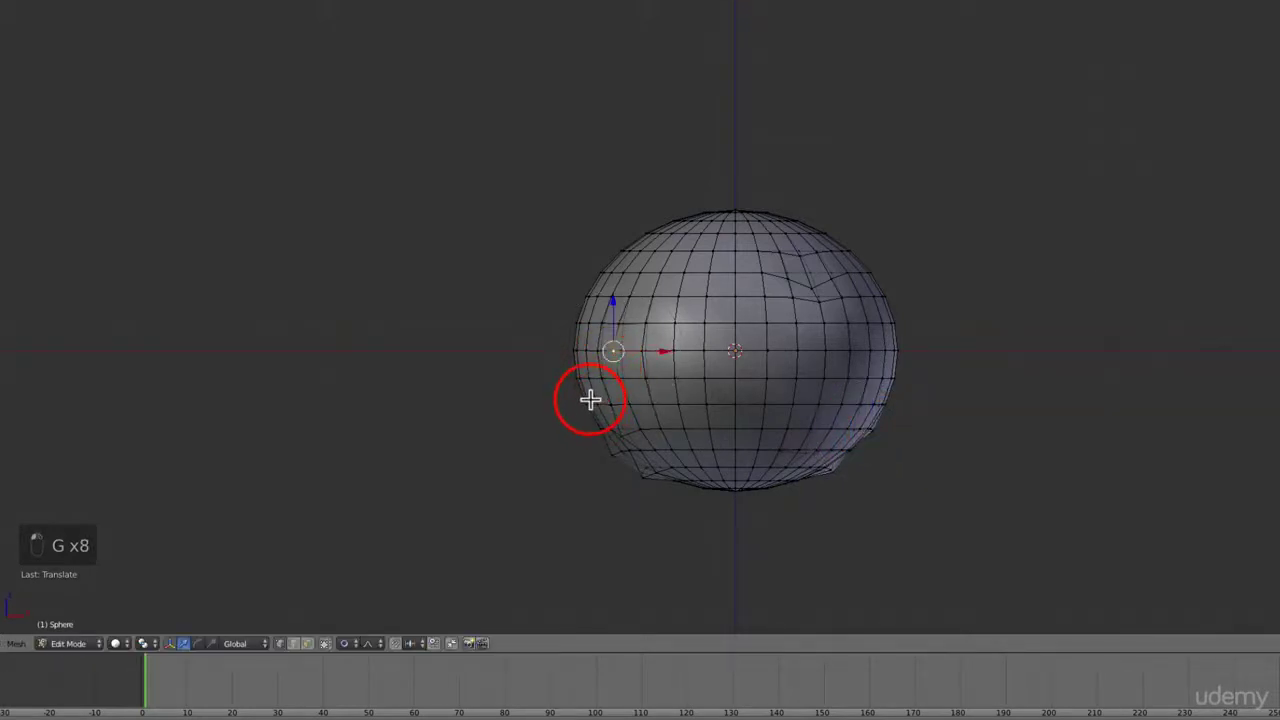
{"action": "key", "text": "g"}
{"action": "left_click", "coordinate": [583, 406]}
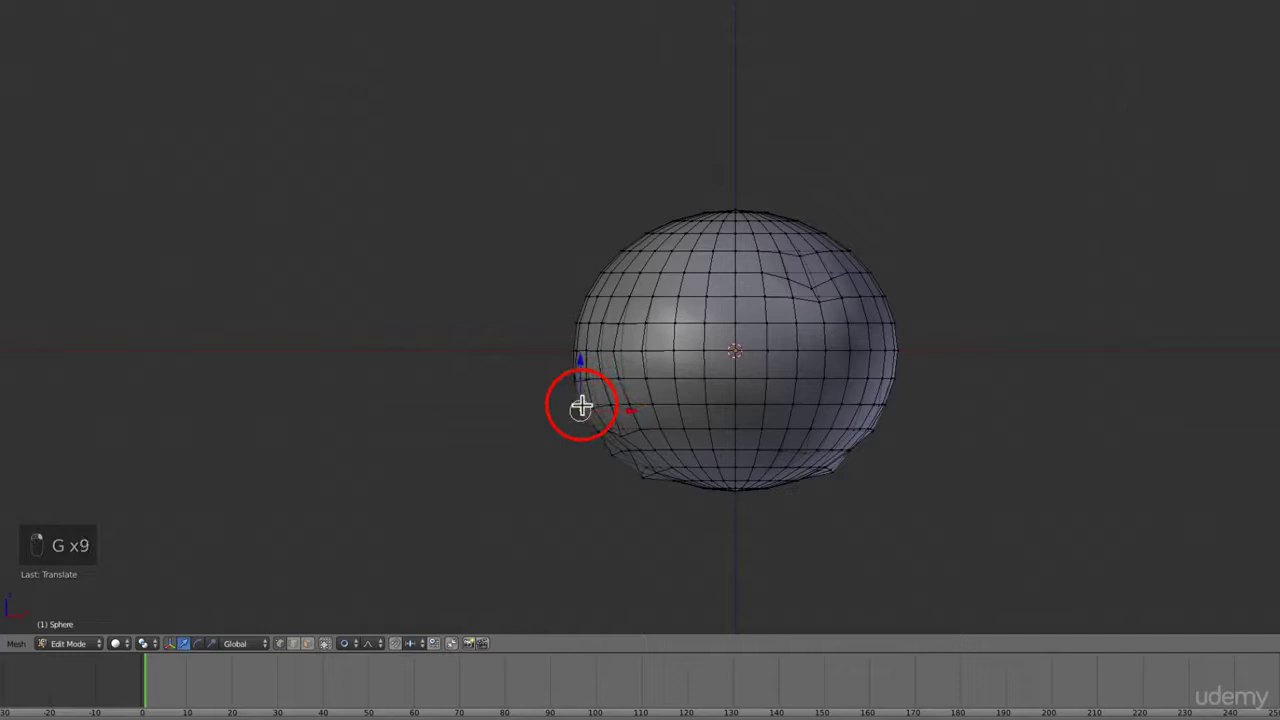
{"action": "right_click", "coordinate": [610, 300]}
{"action": "key", "text": "g"}
{"action": "left_click", "coordinate": [604, 291]}
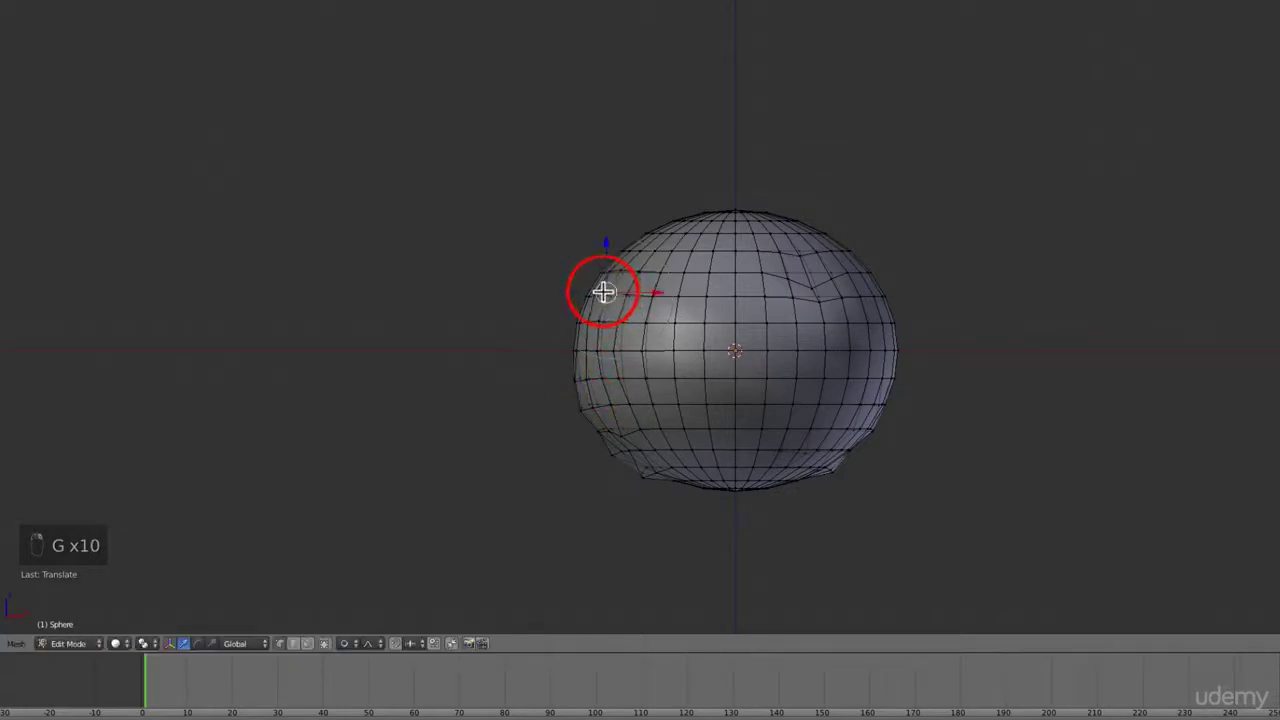
Shift one vertex on the sphere's right side and one left of centre slightly, with a proportional size of about 0.68.
{"action": "right_click", "coordinate": [866, 346]}
{"action": "key", "text": "g"}
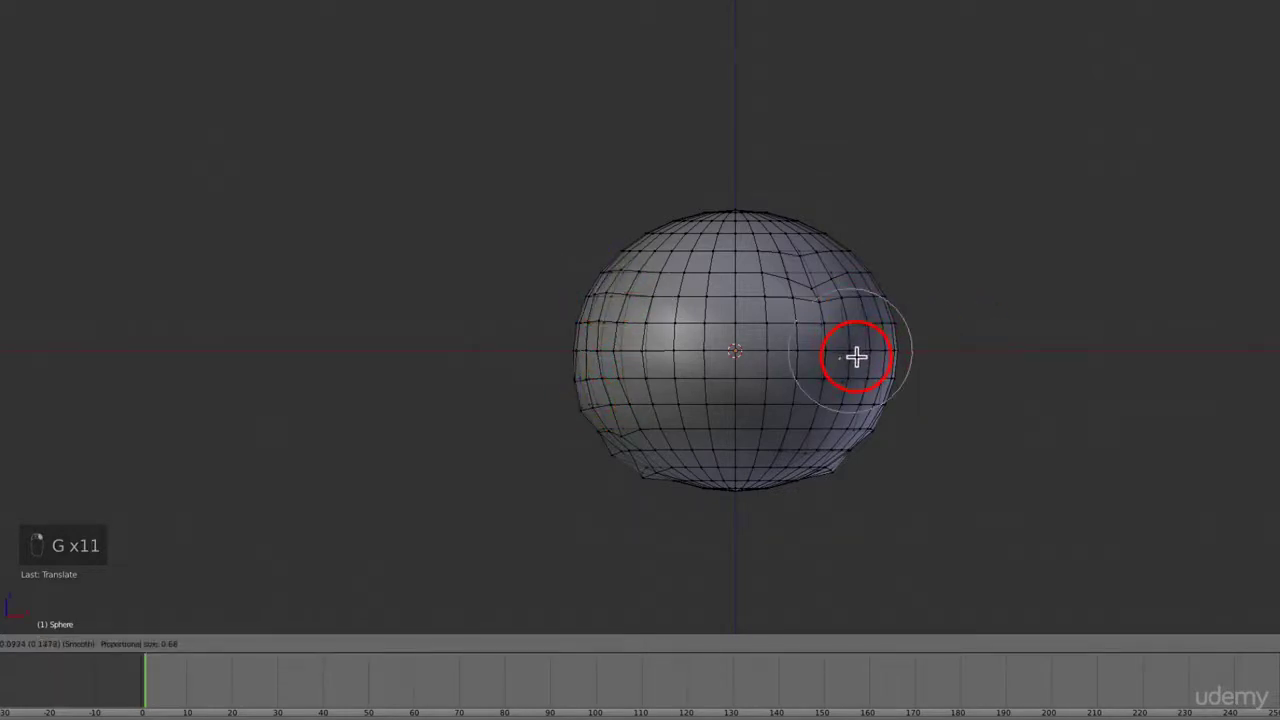
{"action": "left_click", "coordinate": [860, 355]}
{"action": "right_click", "coordinate": [684, 366]}
{"action": "key", "text": "g"}
{"action": "left_click", "coordinate": [695, 370]}
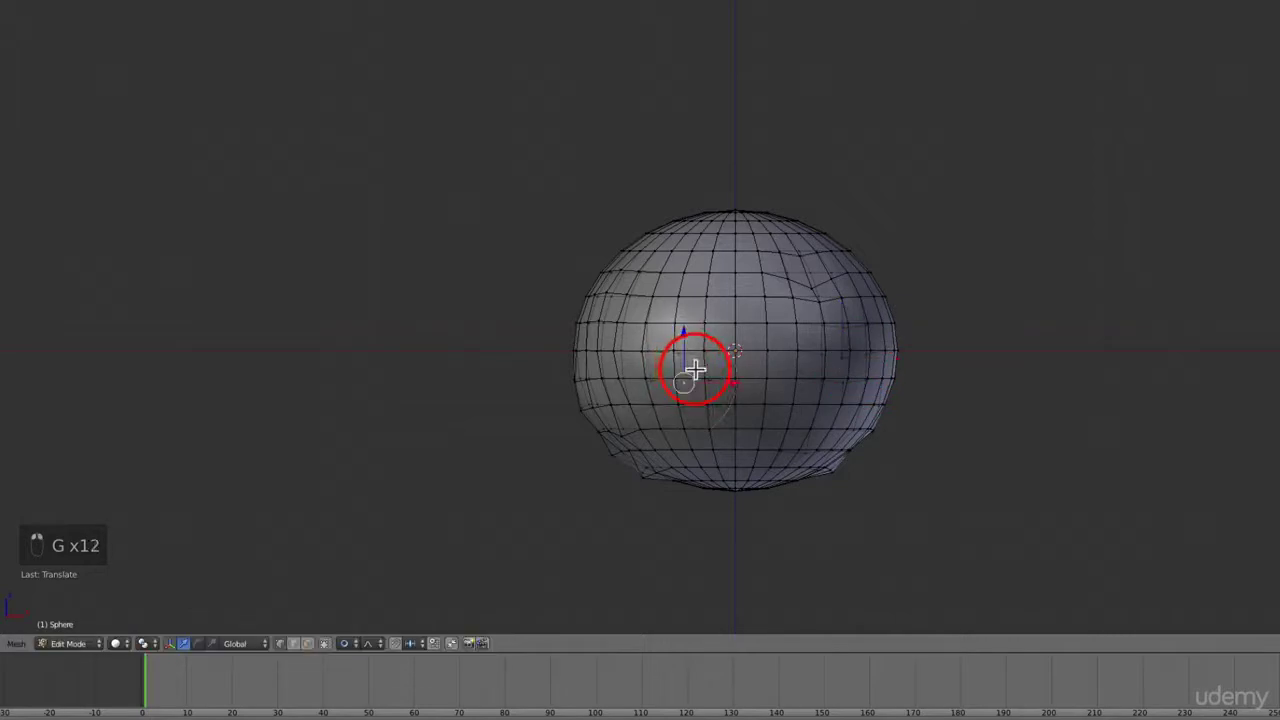
Shift one vertex right of the sphere's centre and one near its top slightly, with a proportional size of about 0.68.
{"action": "right_click", "coordinate": [857, 374]}
{"action": "right_click", "coordinate": [889, 386]}
{"action": "right_click", "coordinate": [777, 330]}
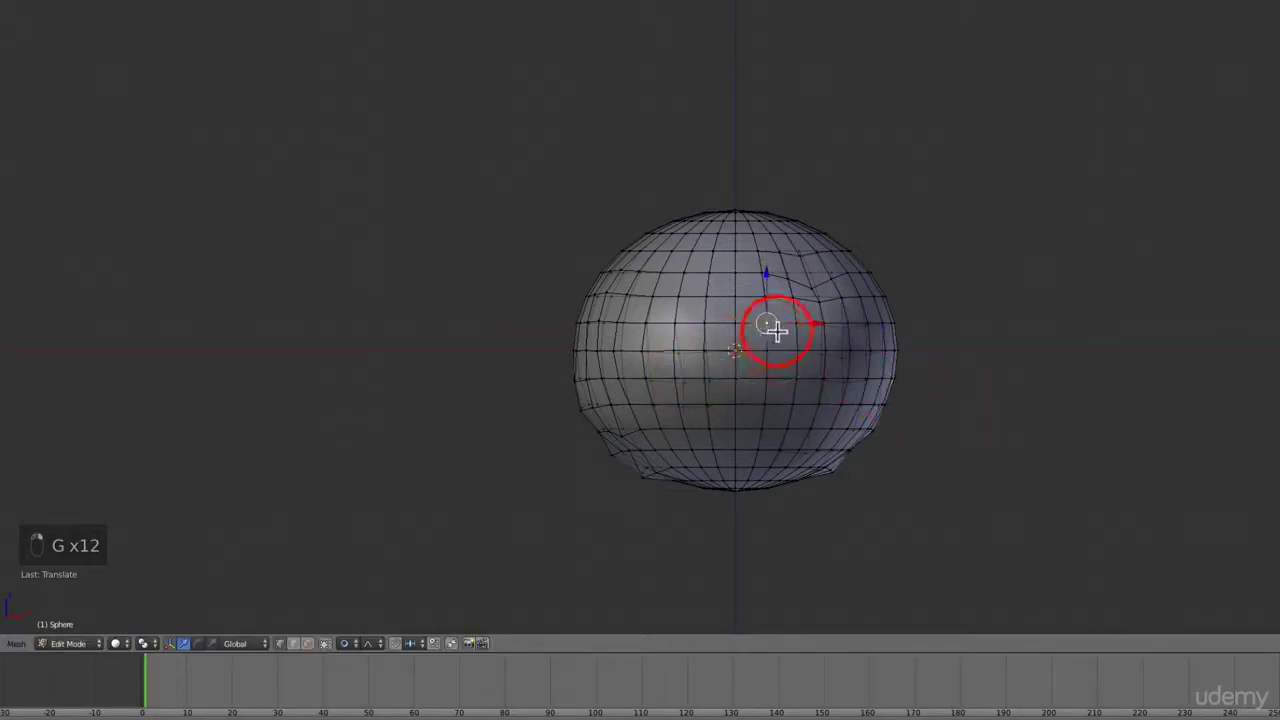
{"action": "key", "text": "g"}
{"action": "left_click", "coordinate": [792, 322]}
{"action": "right_click", "coordinate": [711, 214]}
{"action": "key", "text": "g"}
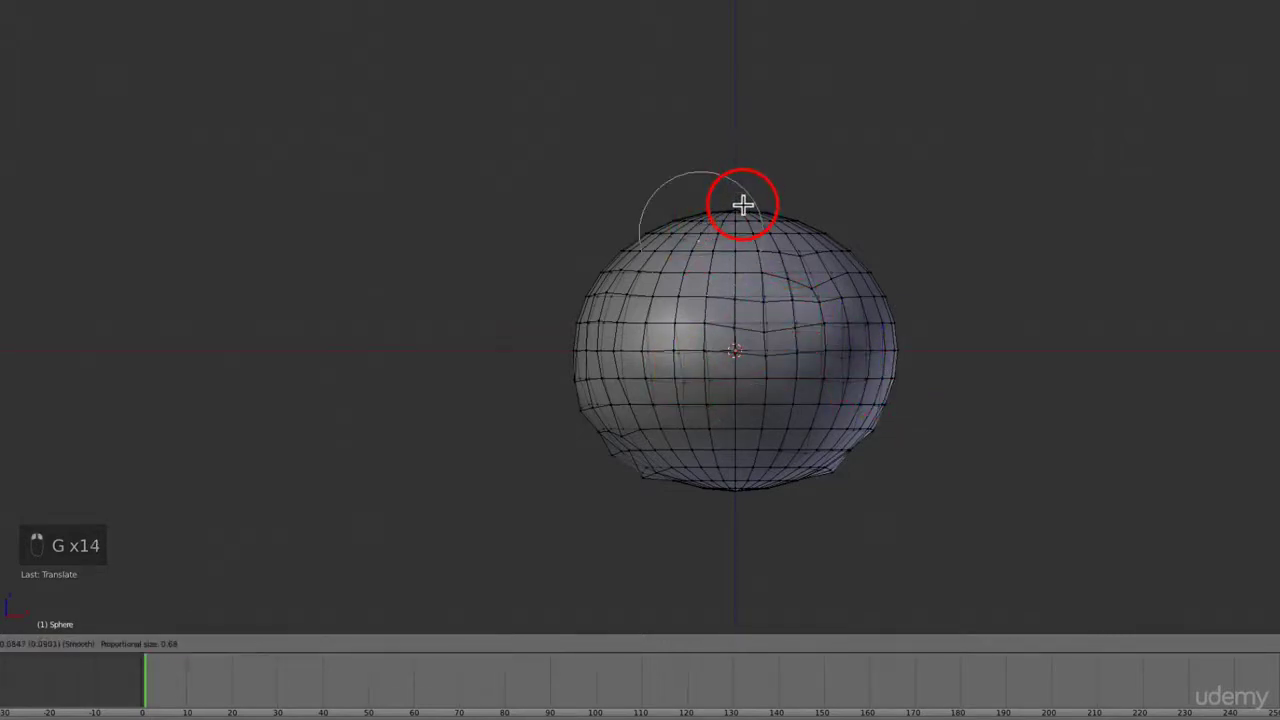
{"action": "left_click", "coordinate": [742, 205]}
Push the sphere's top vertex down slightly, using a proportional size of 1.21.
{"action": "right_click", "coordinate": [734, 205]}
{"action": "key", "text": "g"}
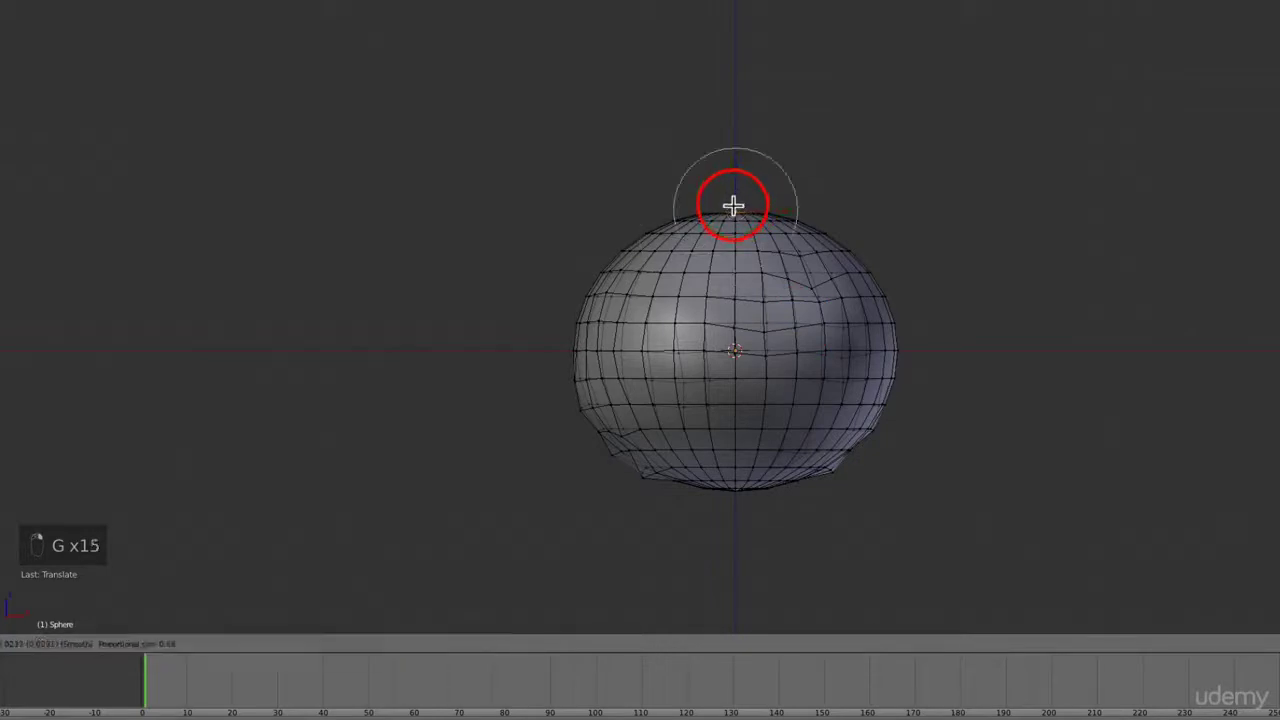
{"action": "scroll", "coordinate": [734, 205], "scroll_direction": "up", "scroll_amount": 4}
{"action": "scroll", "coordinate": [735, 206], "scroll_direction": "down", "scroll_amount": 10}
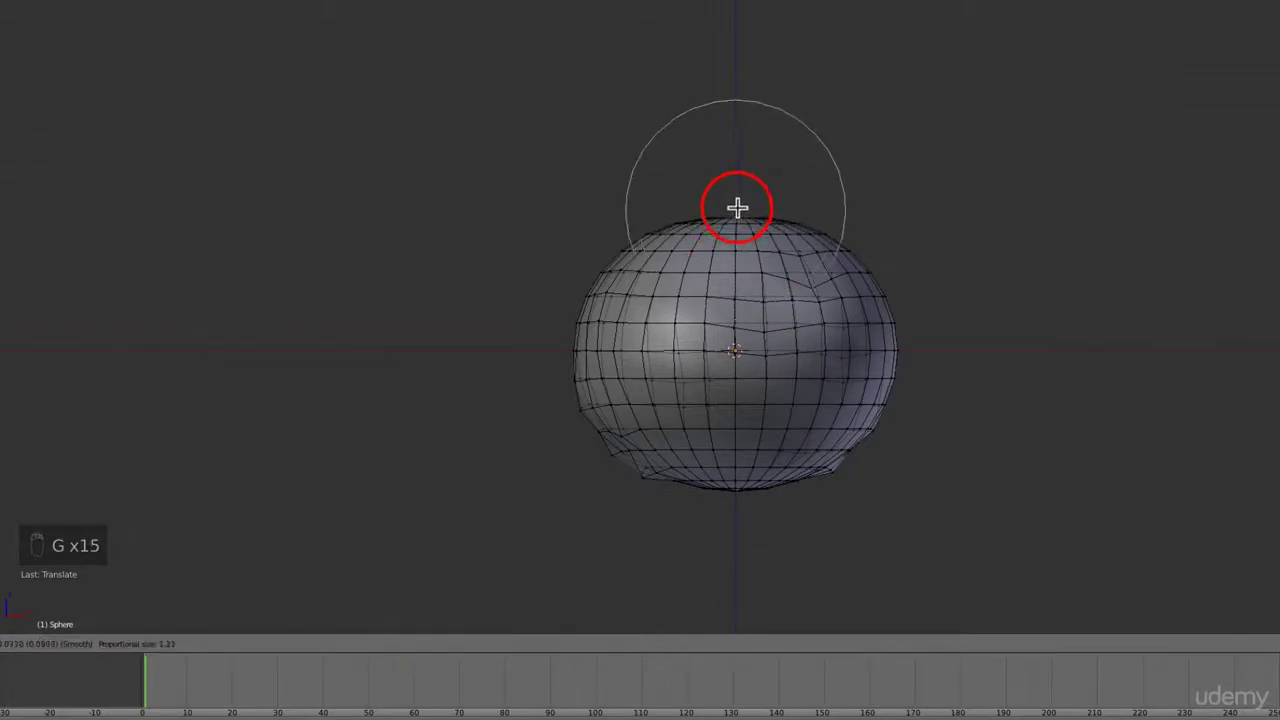
{"action": "left_click", "coordinate": [739, 208]}
Nudge vertices at the sphere's upper-left edge, lower-left side and left edge, with a proportional size of 1.21.
{"action": "right_click", "coordinate": [663, 223]}
{"action": "key", "text": "g"}
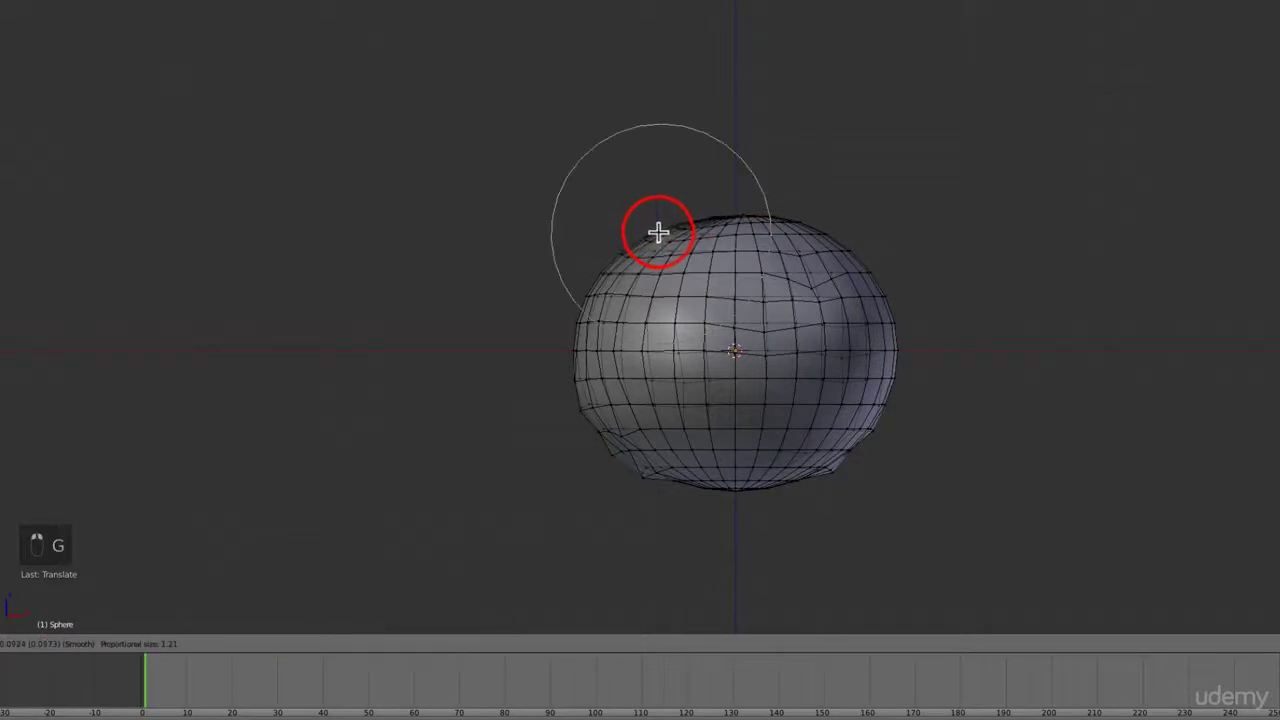
{"action": "left_click", "coordinate": [657, 229]}
{"action": "right_click", "coordinate": [614, 380]}
{"action": "key", "text": "g"}
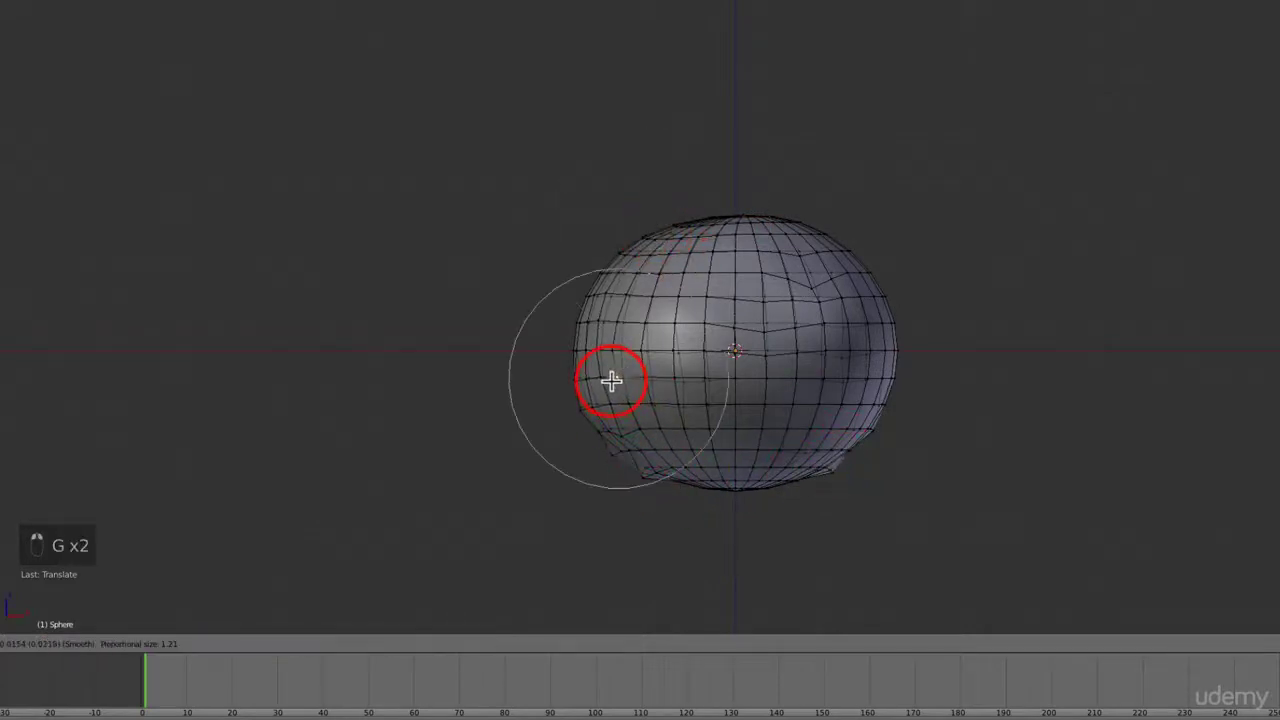
{"action": "left_click", "coordinate": [608, 377]}
{"action": "right_click", "coordinate": [591, 331]}
{"action": "key", "text": "g"}
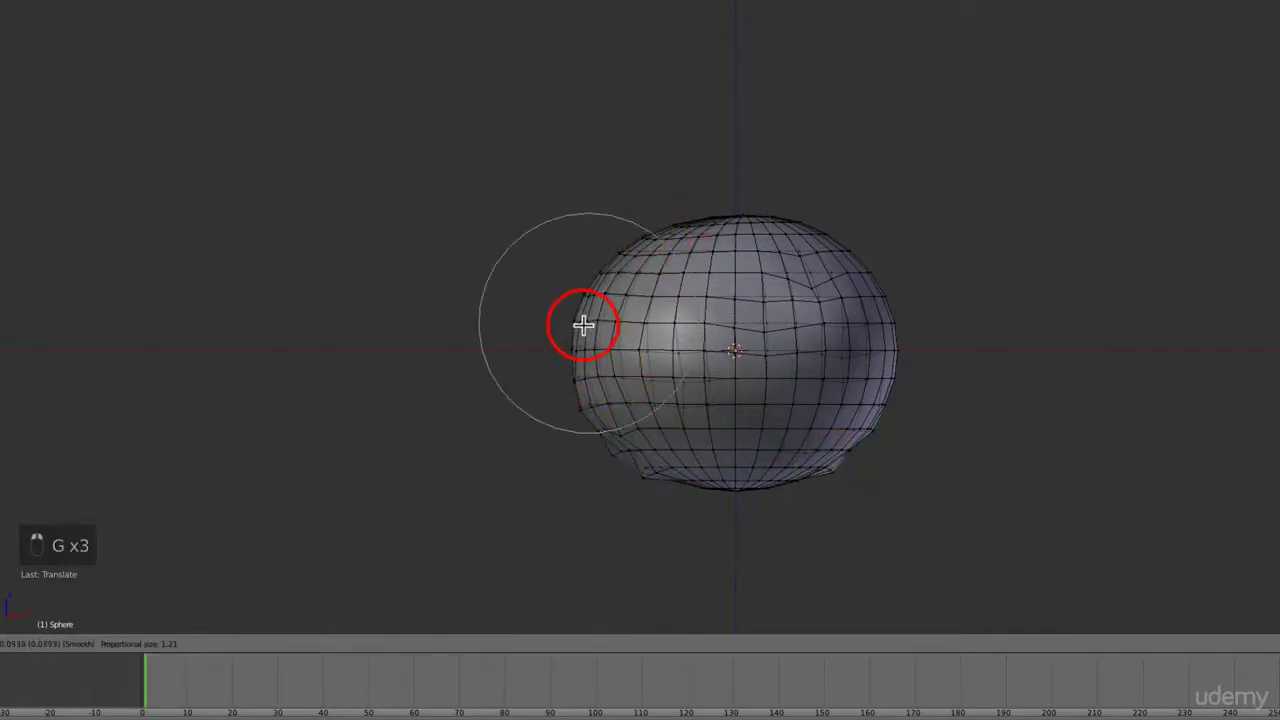
{"action": "left_click", "coordinate": [583, 325]}
Shift two vertices along the sphere's right side slightly, with a proportional size of 1.21.
{"action": "right_click", "coordinate": [877, 372]}
{"action": "key", "text": "g"}
{"action": "left_click", "coordinate": [879, 378]}
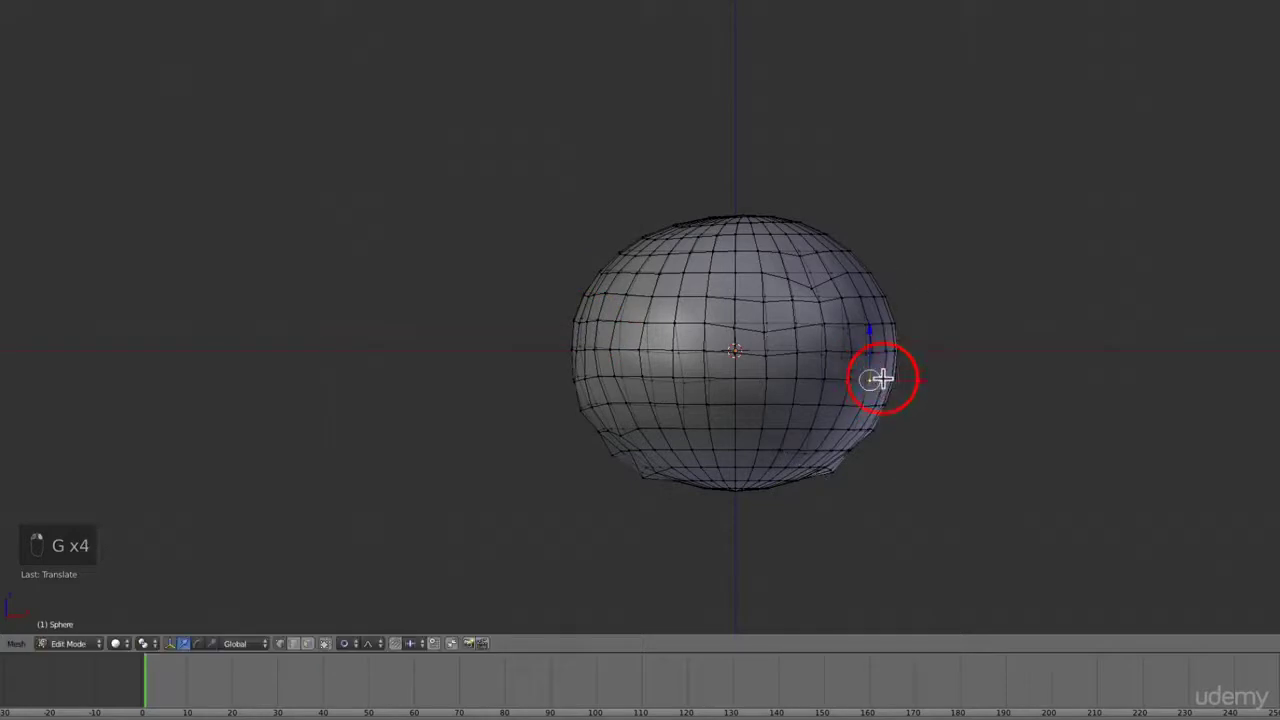
{"action": "right_click", "coordinate": [889, 326]}
{"action": "key", "text": "g"}
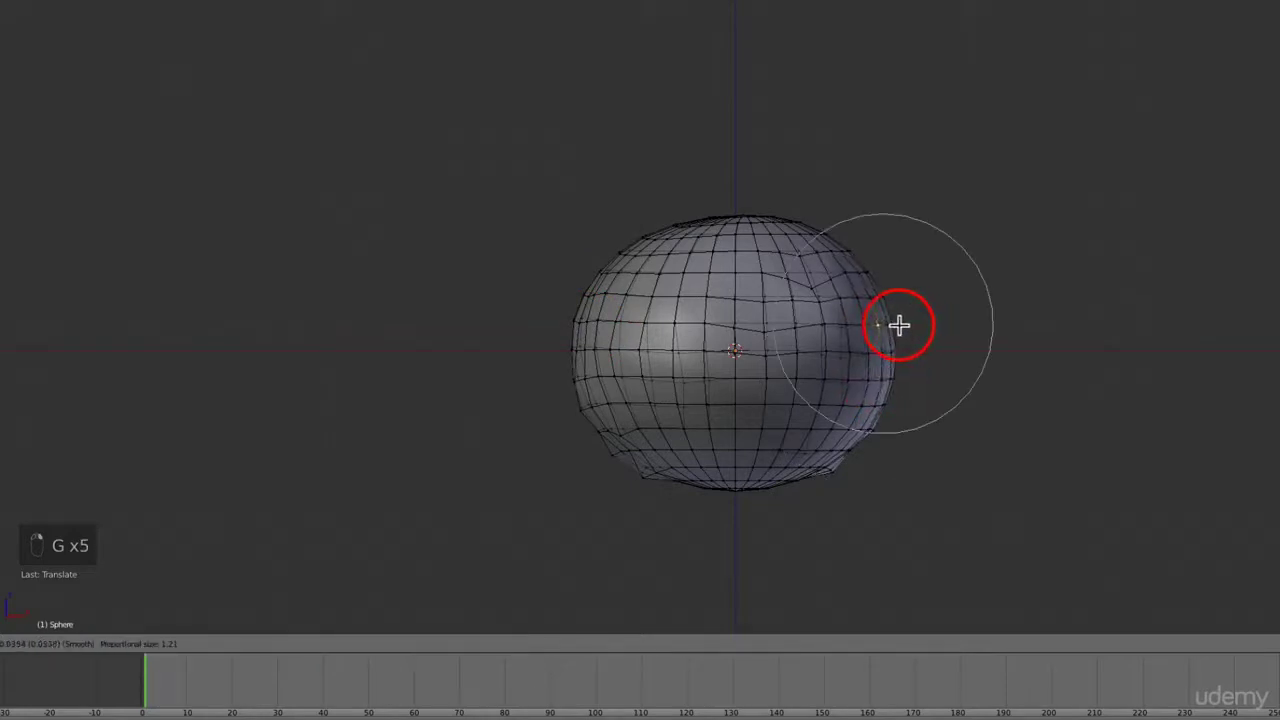
{"action": "left_click", "coordinate": [900, 321]}
Move two vertices on the sphere's upper-right shoulder slightly using proportional editing with a size of 1.21.
{"action": "right_click", "coordinate": [872, 276]}
{"action": "key", "text": "g"}
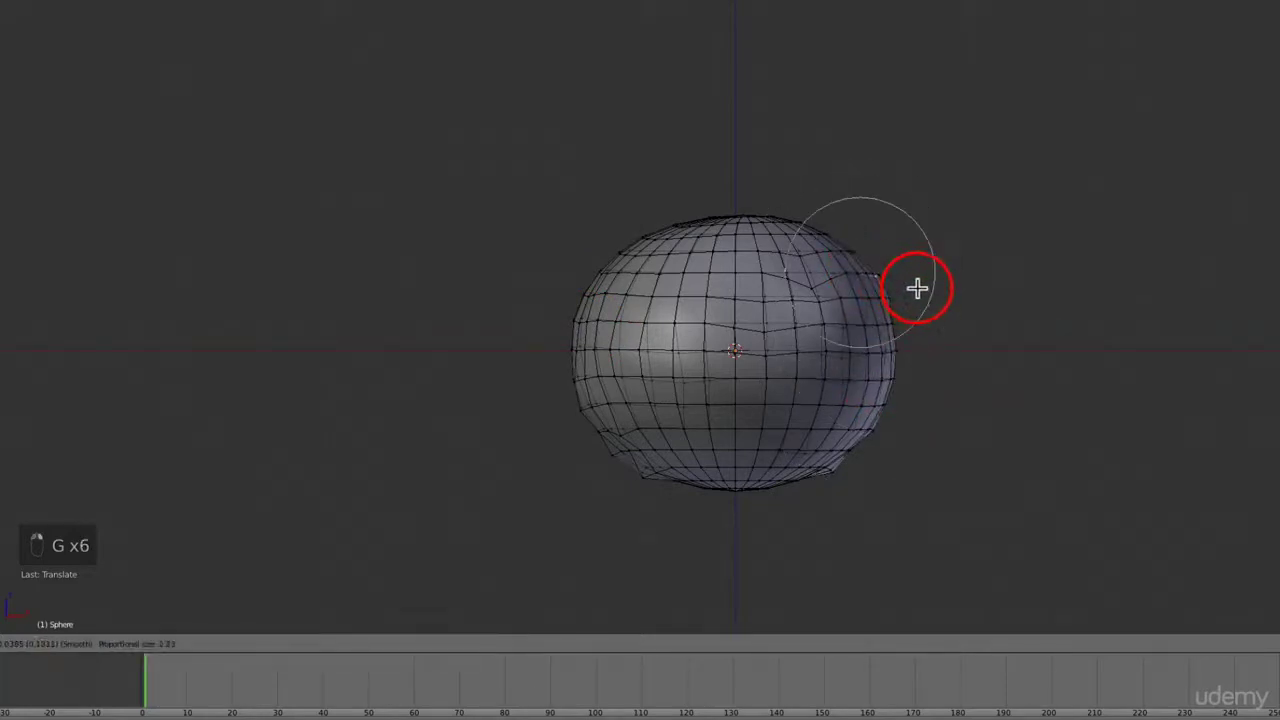
{"action": "left_click", "coordinate": [913, 288]}
{"action": "right_click", "coordinate": [834, 251]}
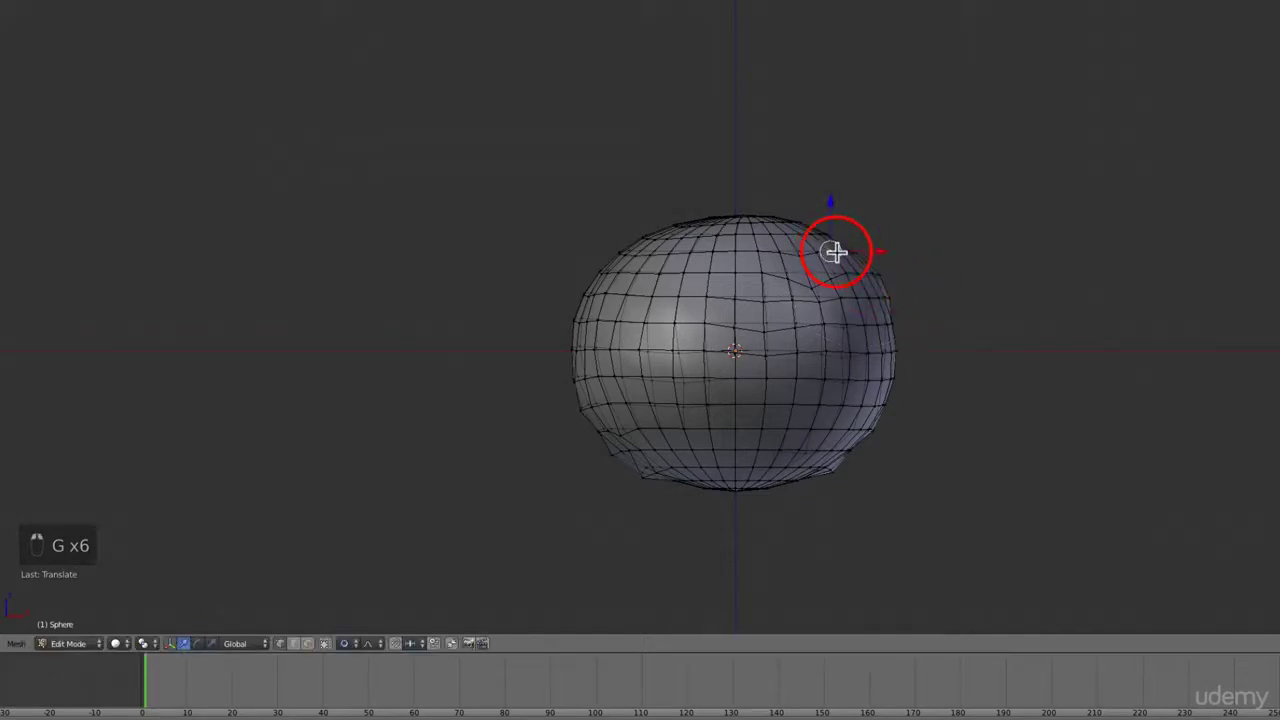
{"action": "key", "text": "g"}
{"action": "left_click", "coordinate": [843, 258]}
Return to Object Mode, duplicate the lumpy sphere and place the copy above the original along the Z axis.
{"action": "key", "text": "Tab"}
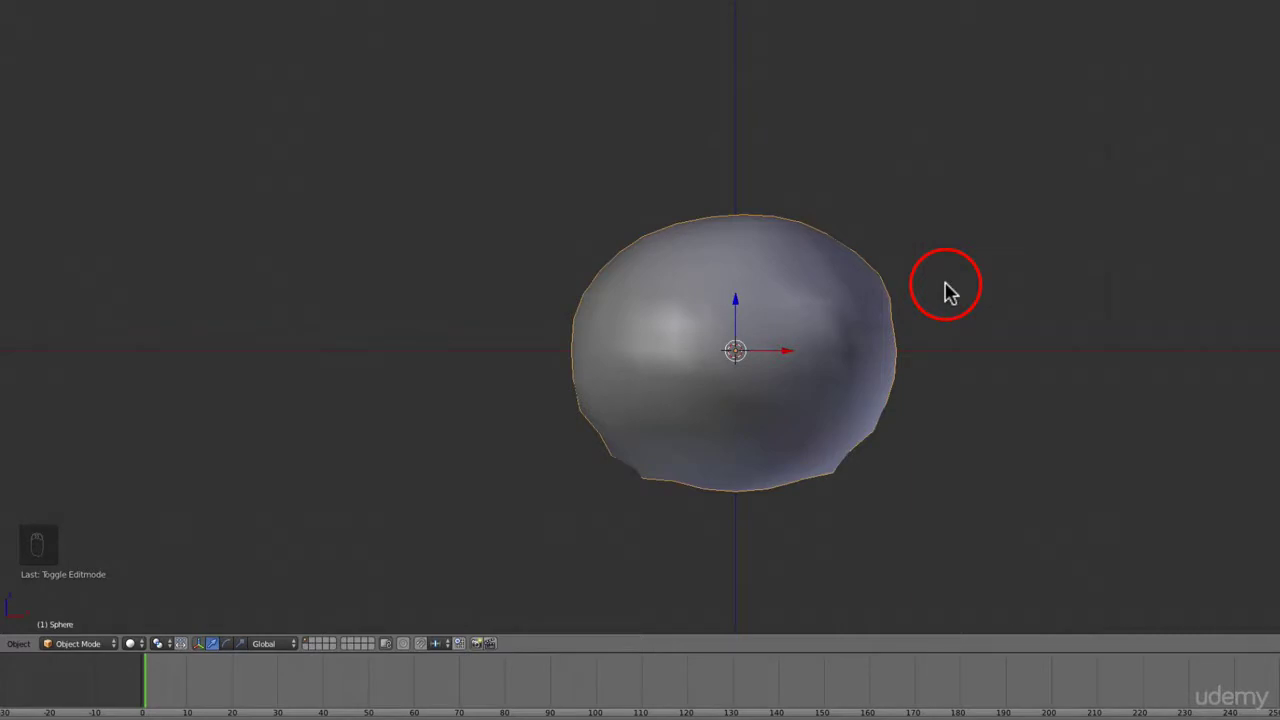
{"action": "mouse_move", "coordinate": [950, 290]}
{"action": "middle_mouse_down"}
{"action": "mouse_move", "coordinate": [1057, 314]}
{"action": "mouse_move", "coordinate": [880, 343]}
{"action": "mouse_move", "coordinate": [666, 340]}
{"action": "mouse_move", "coordinate": [965, 320]}
{"action": "middle_mouse_up"}
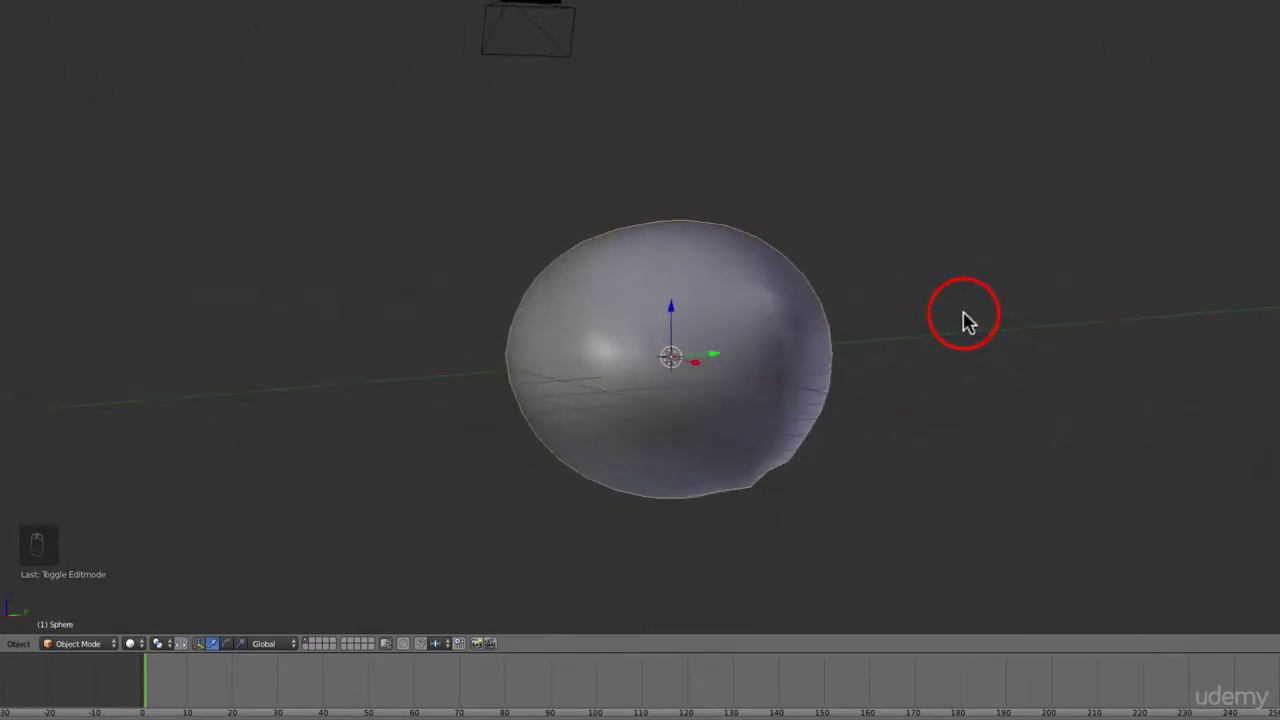
{"action": "key", "text": "KP_1"}
{"action": "scroll", "coordinate": [925, 320], "scroll_direction": "down", "scroll_amount": 1}
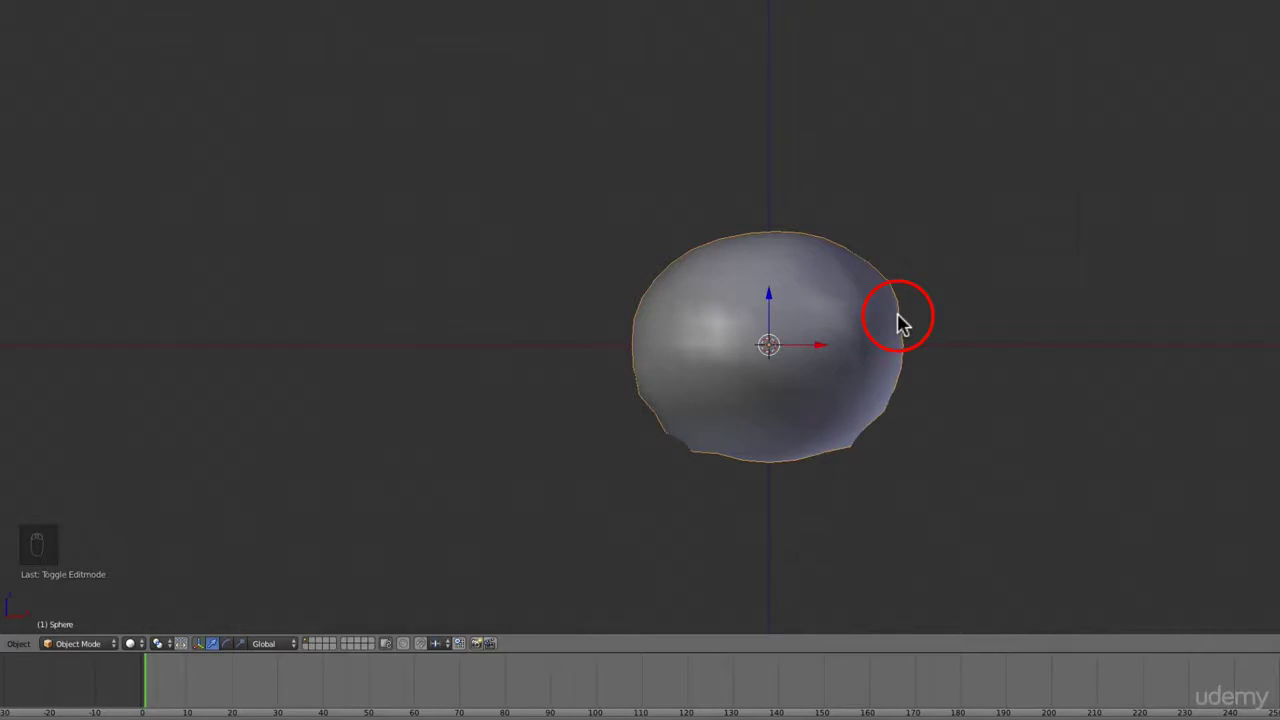
{"action": "key", "text": "shift+d"}
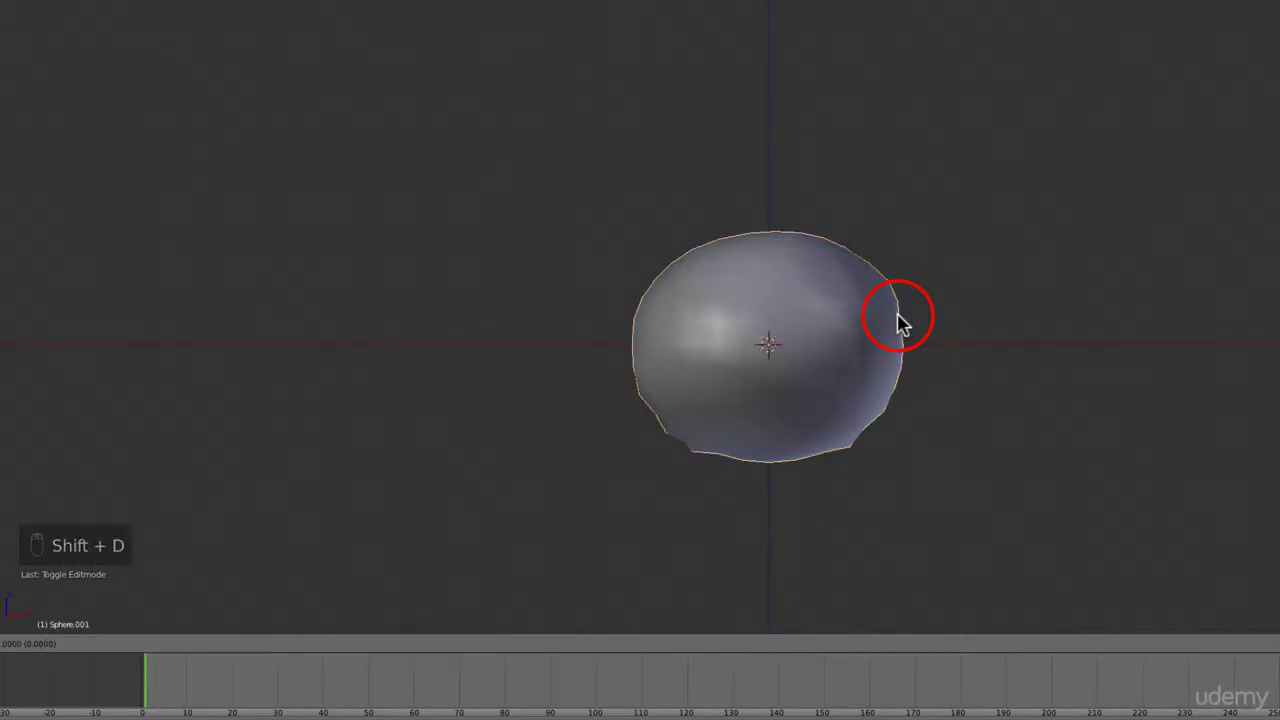
{"action": "left_click", "coordinate": [897, 300]}
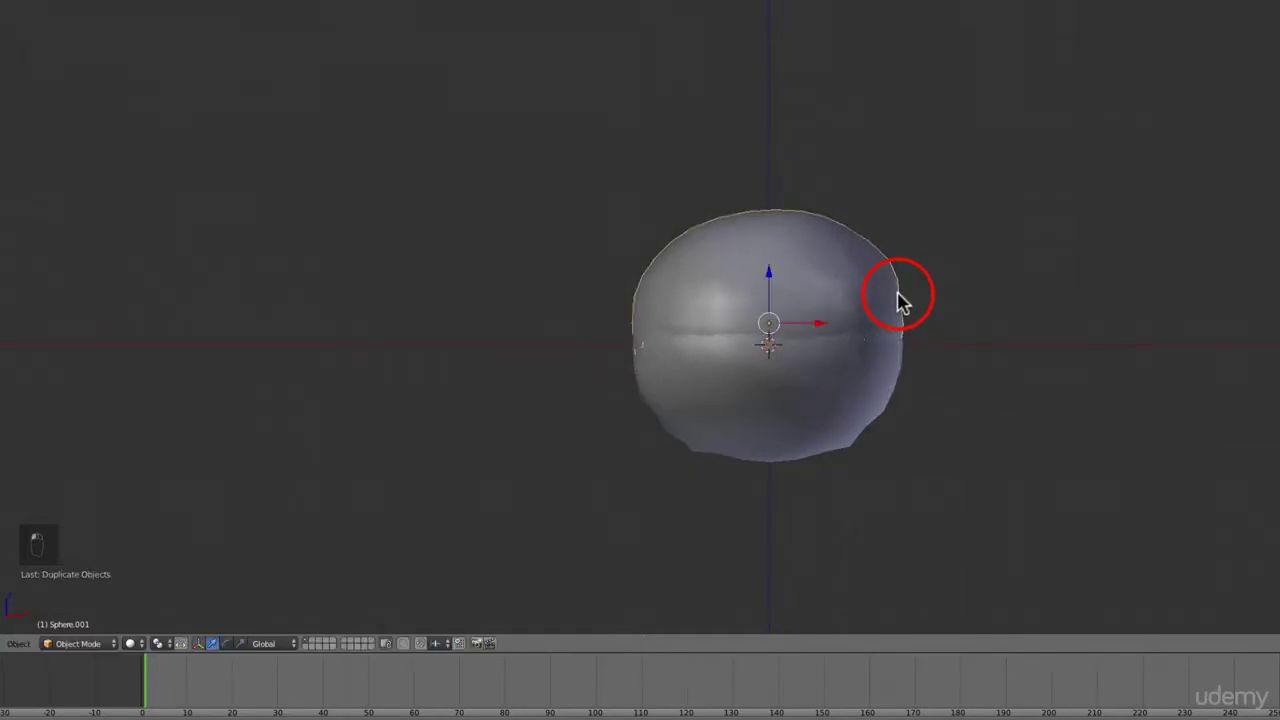
{"action": "key", "text": "g"}
{"action": "key", "text": "z"}
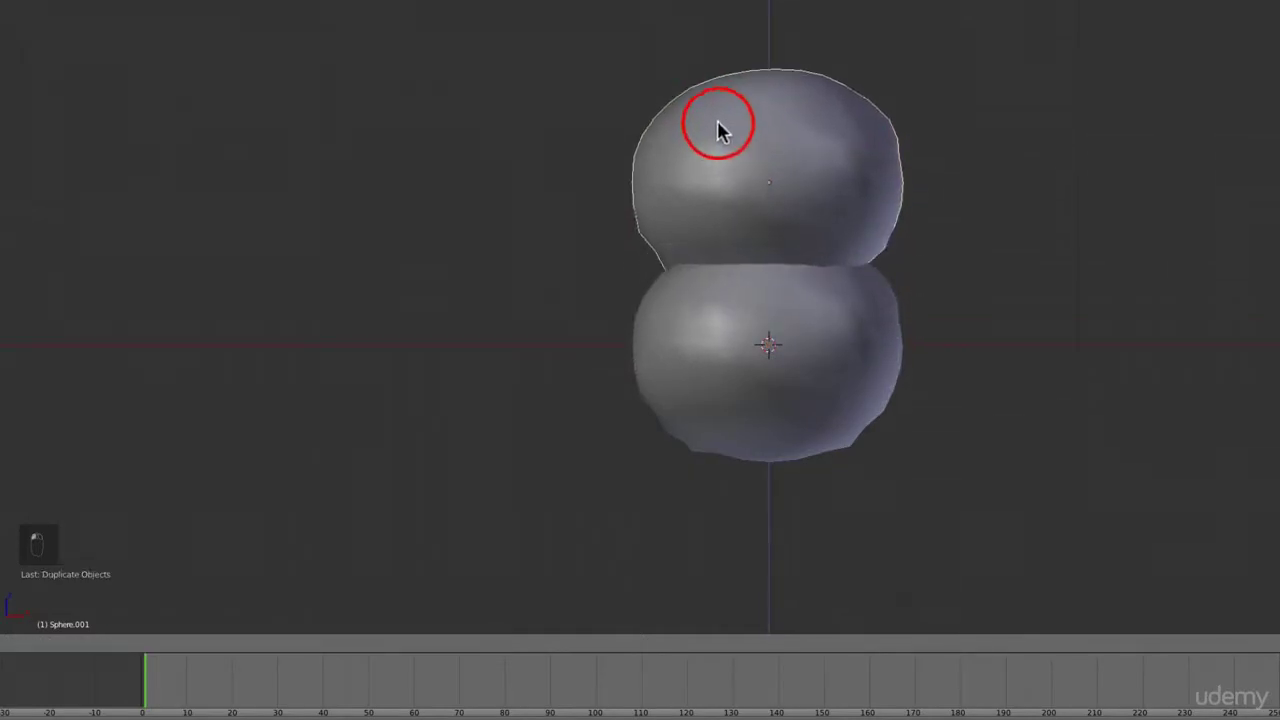
{"action": "left_click", "coordinate": [704, 138]}
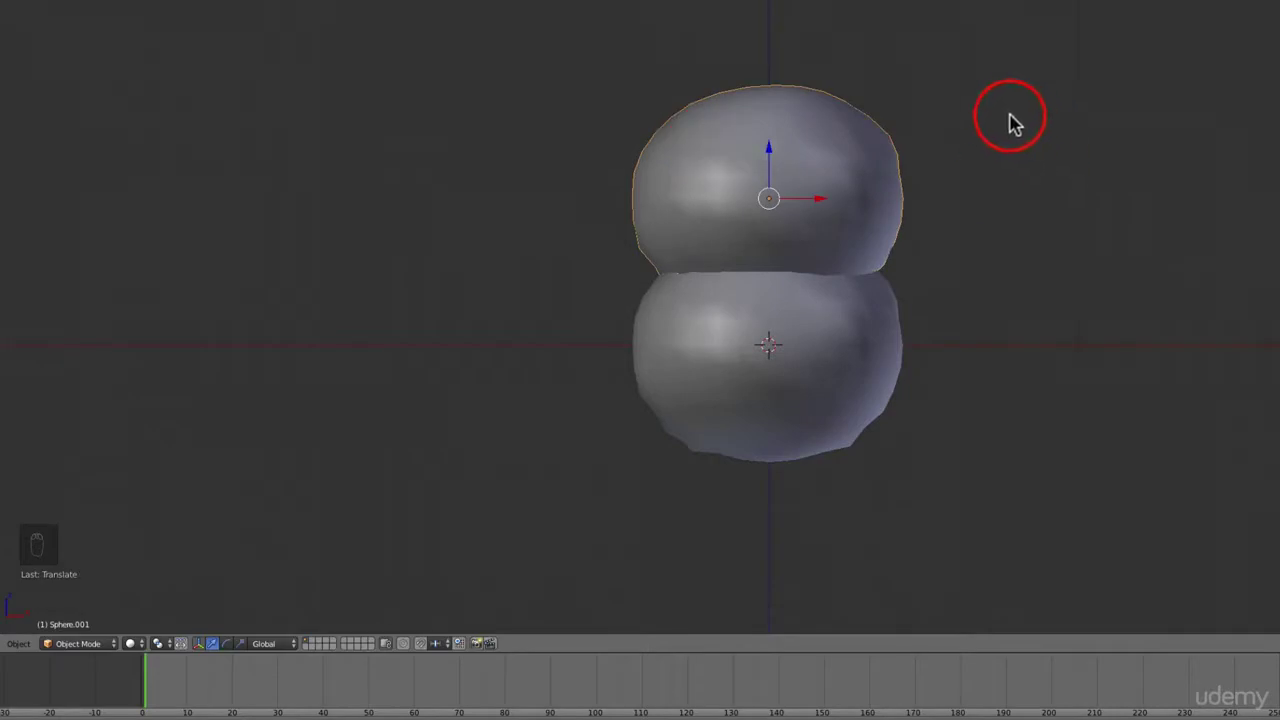
Scale the upper ball down slightly and rotate it in the top and front views so its lumps face differently.
{"action": "key", "text": "s"}
{"action": "left_click", "coordinate": [972, 138]}
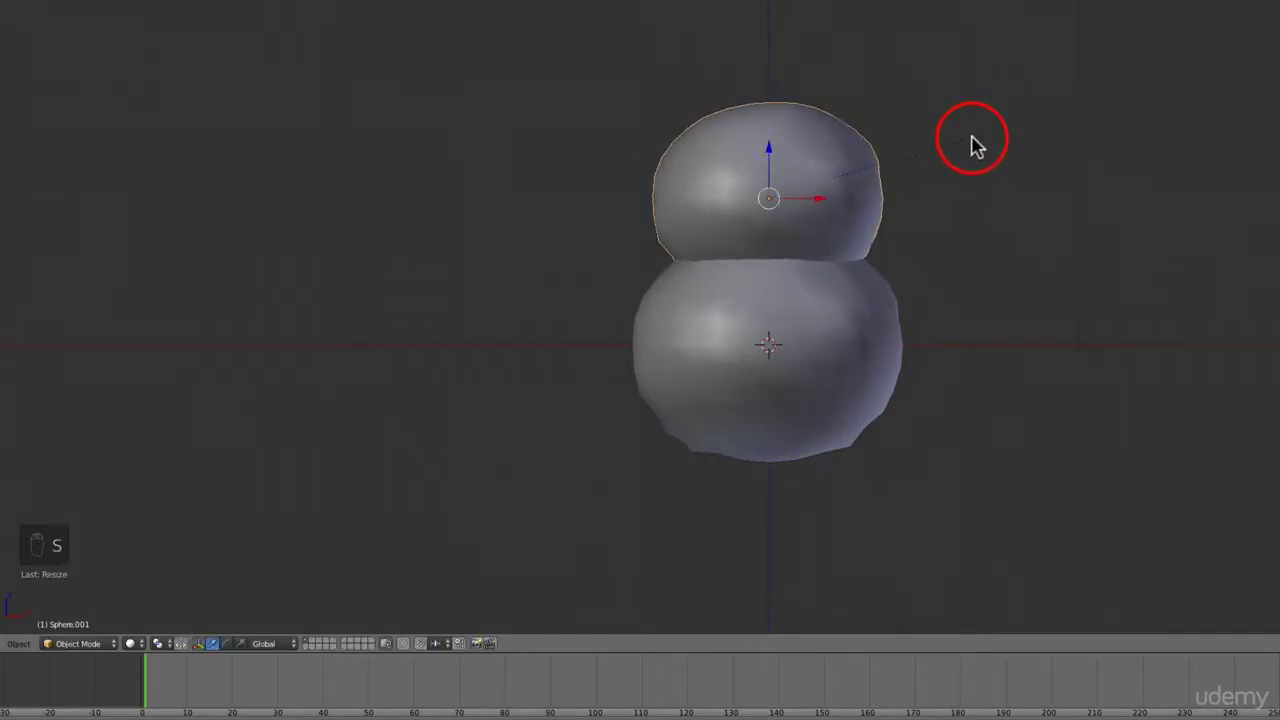
{"action": "key", "text": "KP_7"}
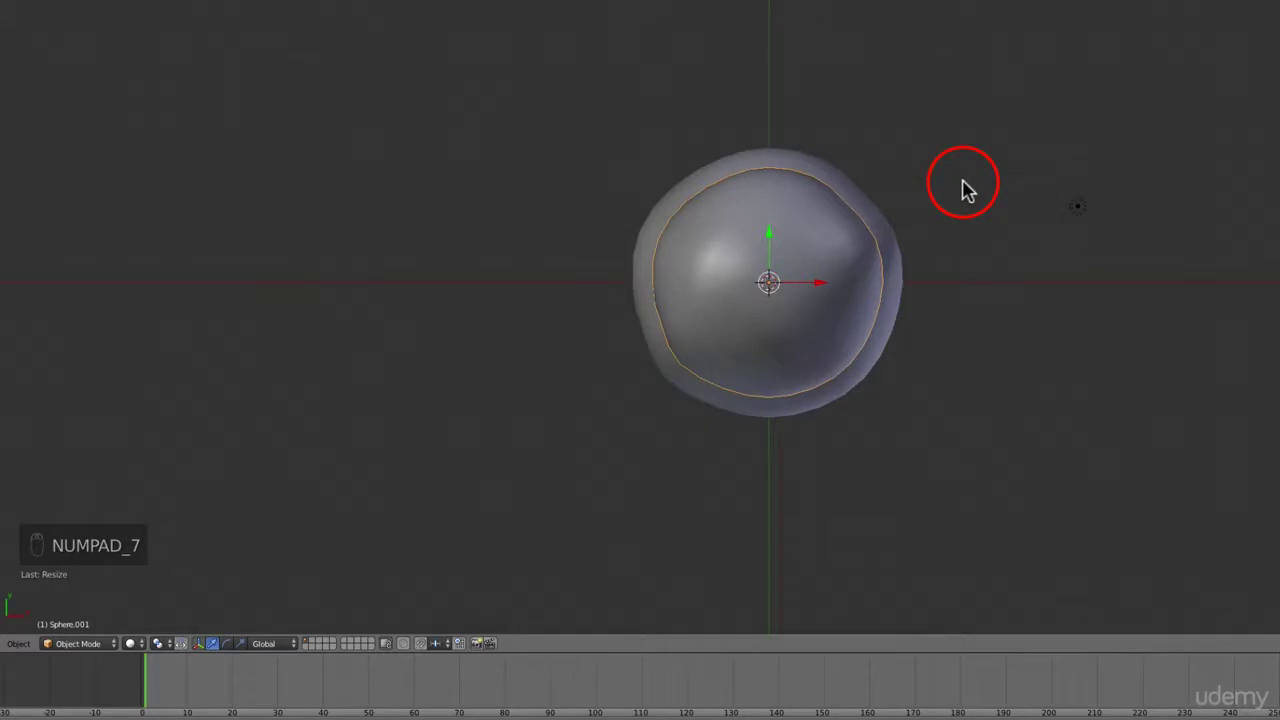
{"action": "key", "text": "r"}
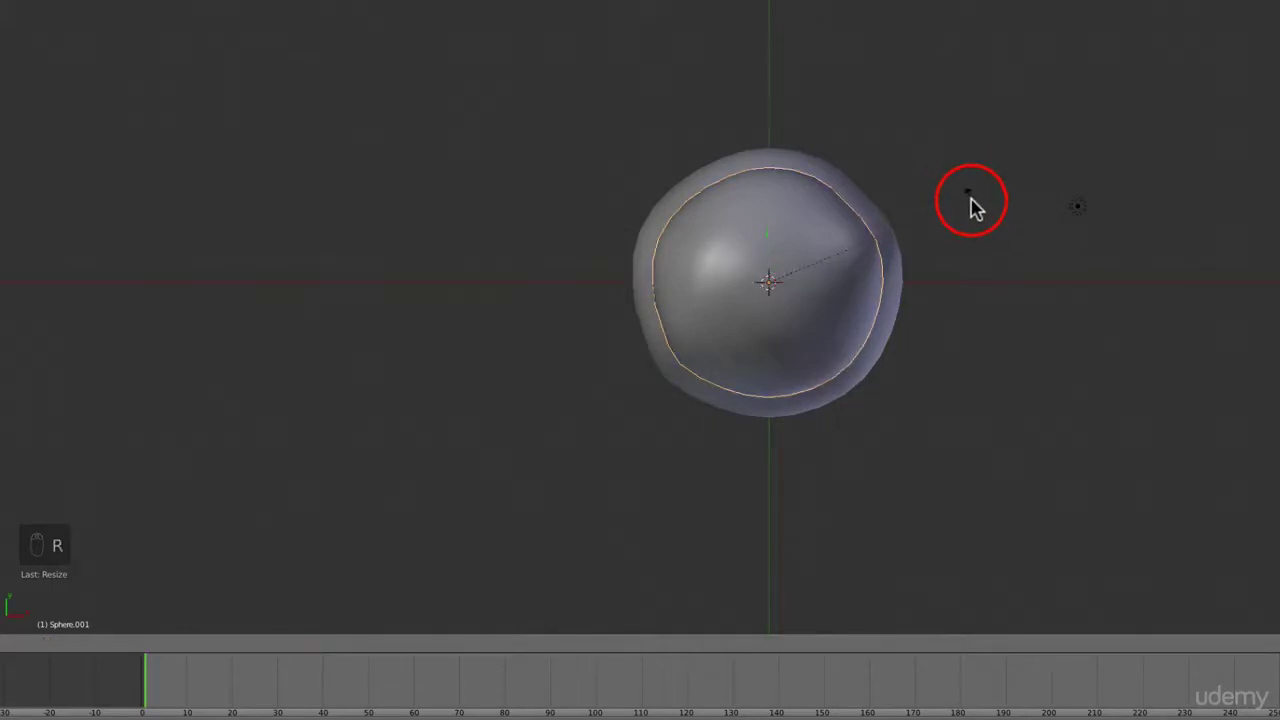
{"action": "left_click", "coordinate": [908, 380]}
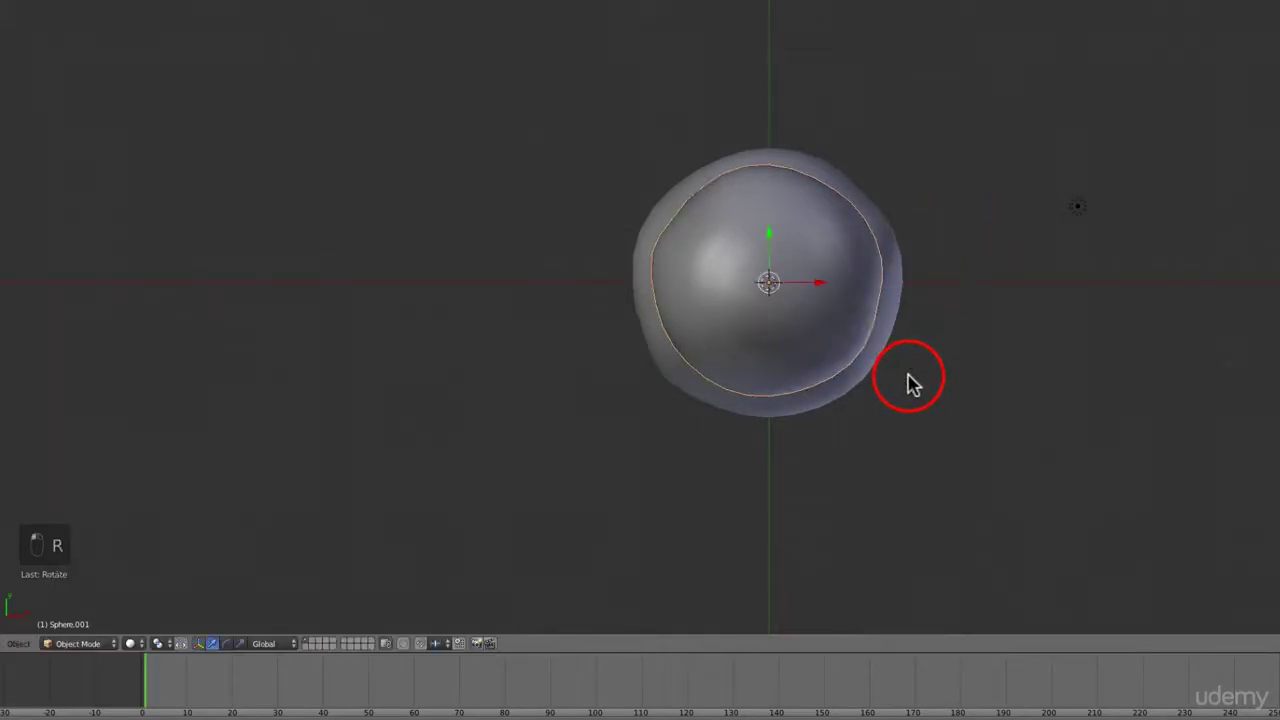
{"action": "key", "text": "KP_1"}
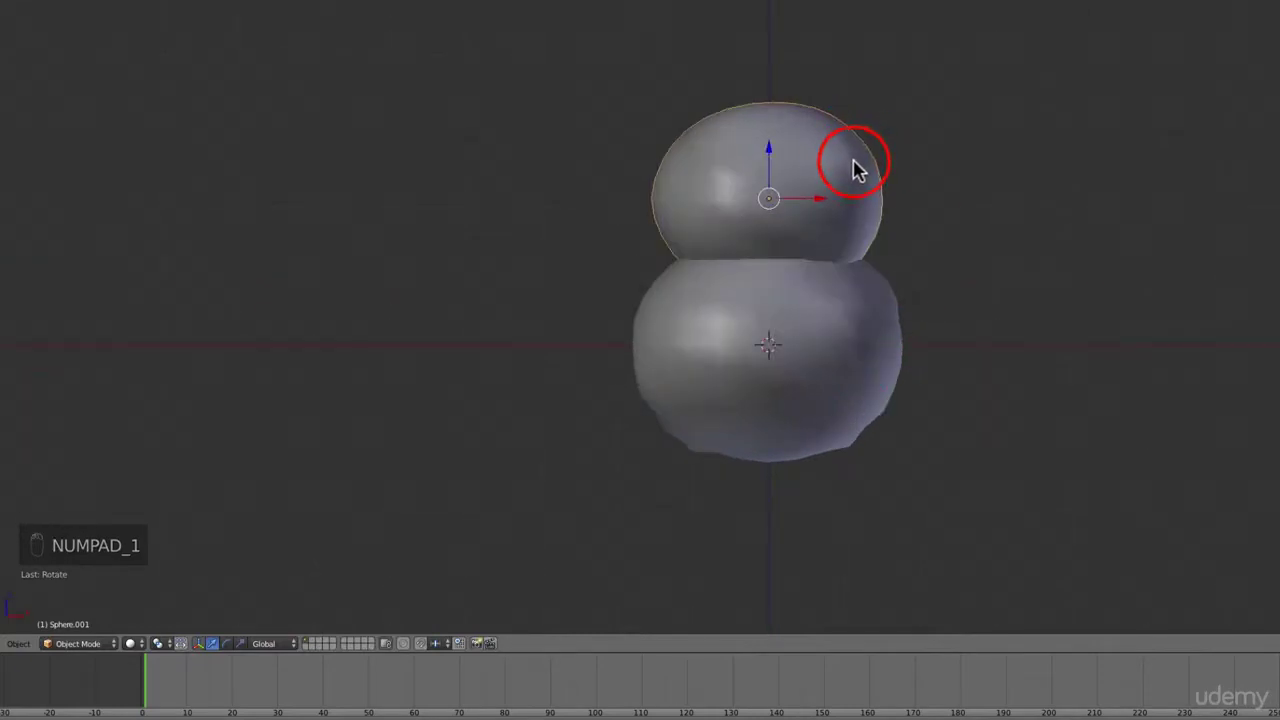
{"action": "key", "text": "r"}
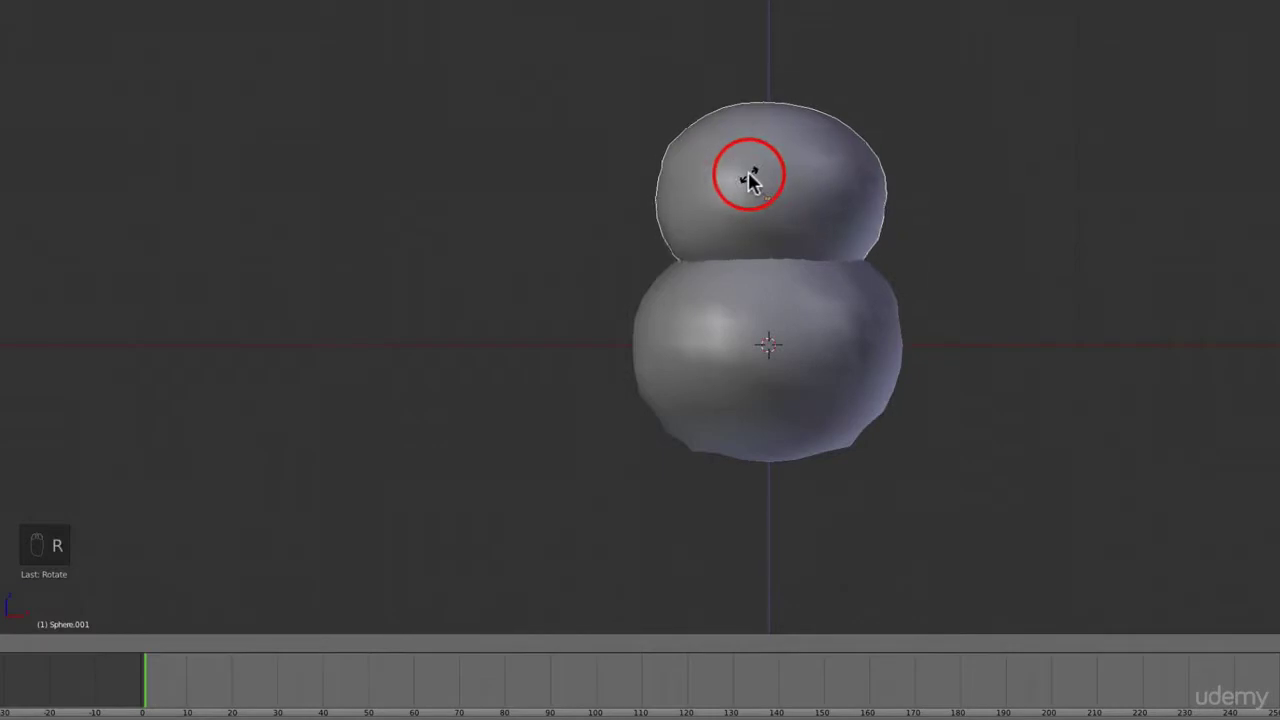
{"action": "left_click", "coordinate": [752, 180]}
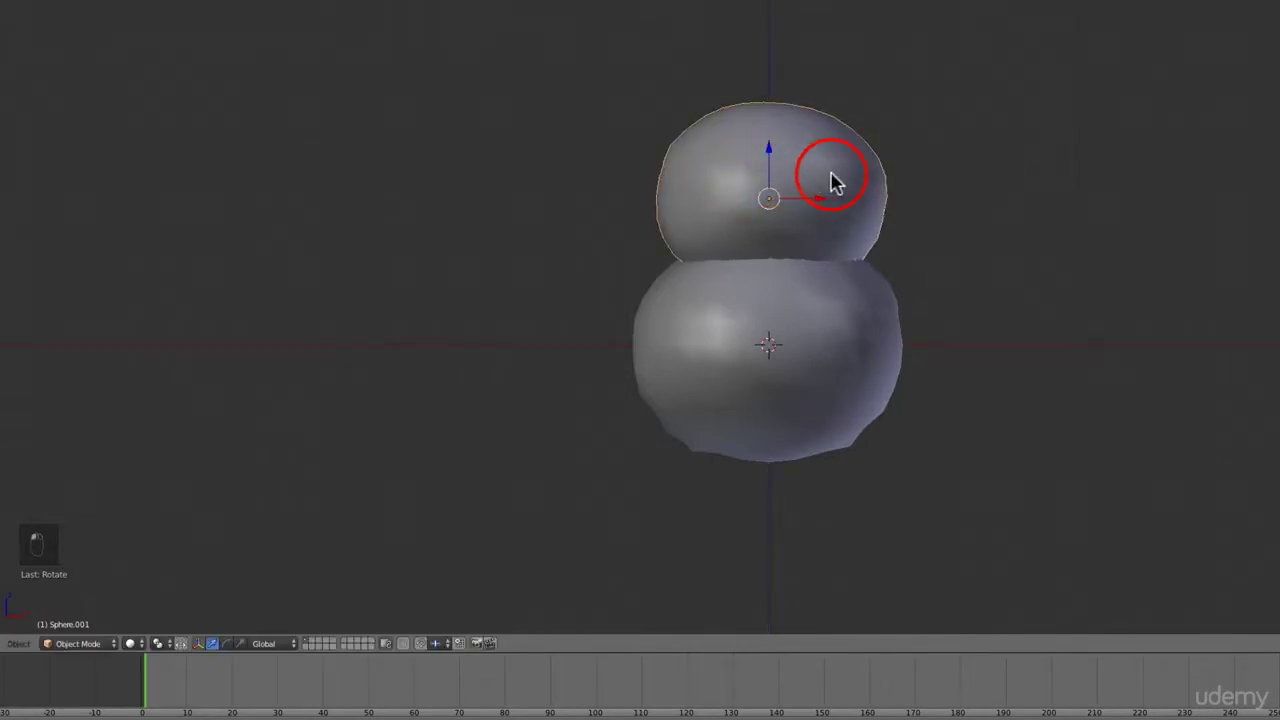
Duplicate the upper ball, placing the copy above it along the Z axis, and scale the copy to 0.787.
{"action": "key", "text": "a"}
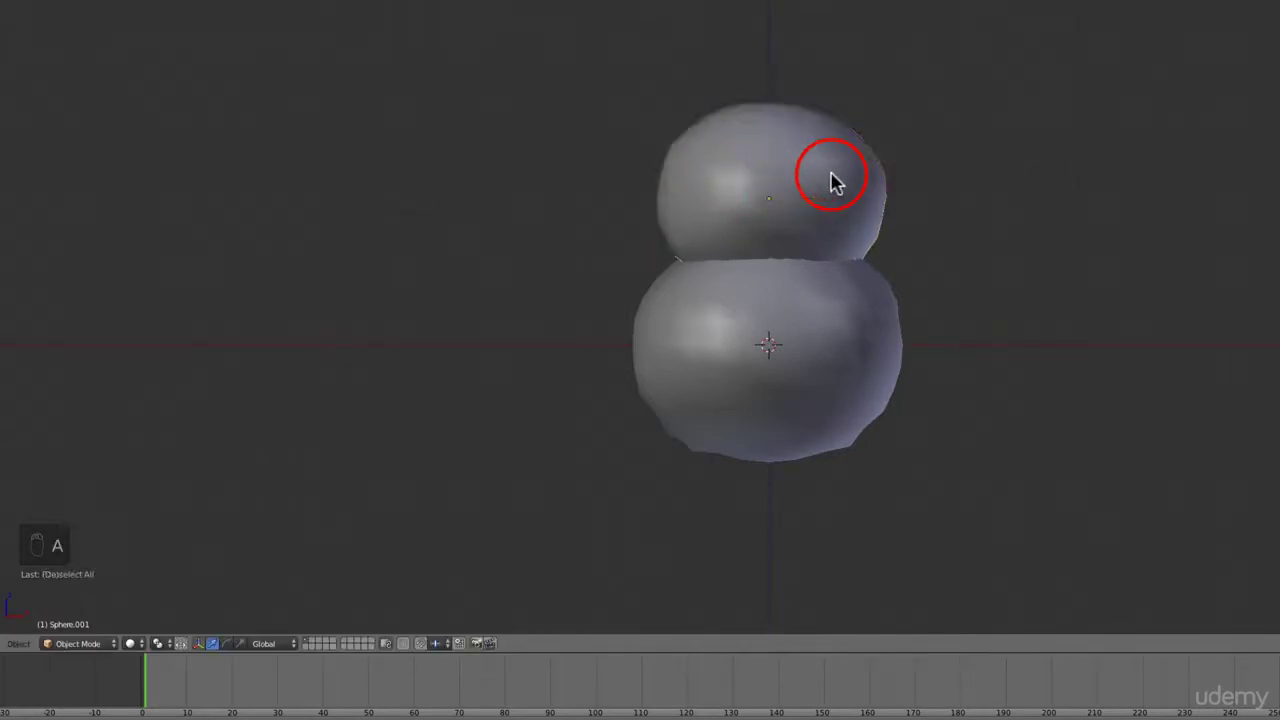
{"action": "right_click", "coordinate": [836, 186]}
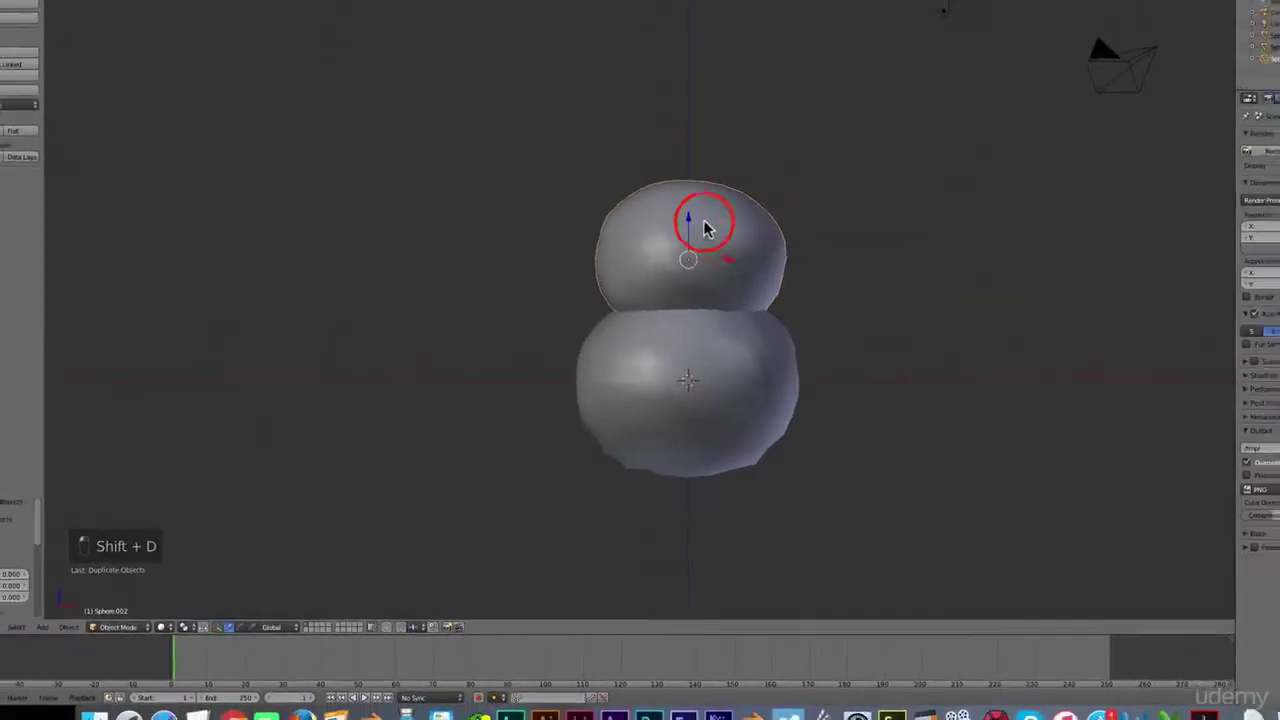
{"action": "left_click", "coordinate": [698, 96]}
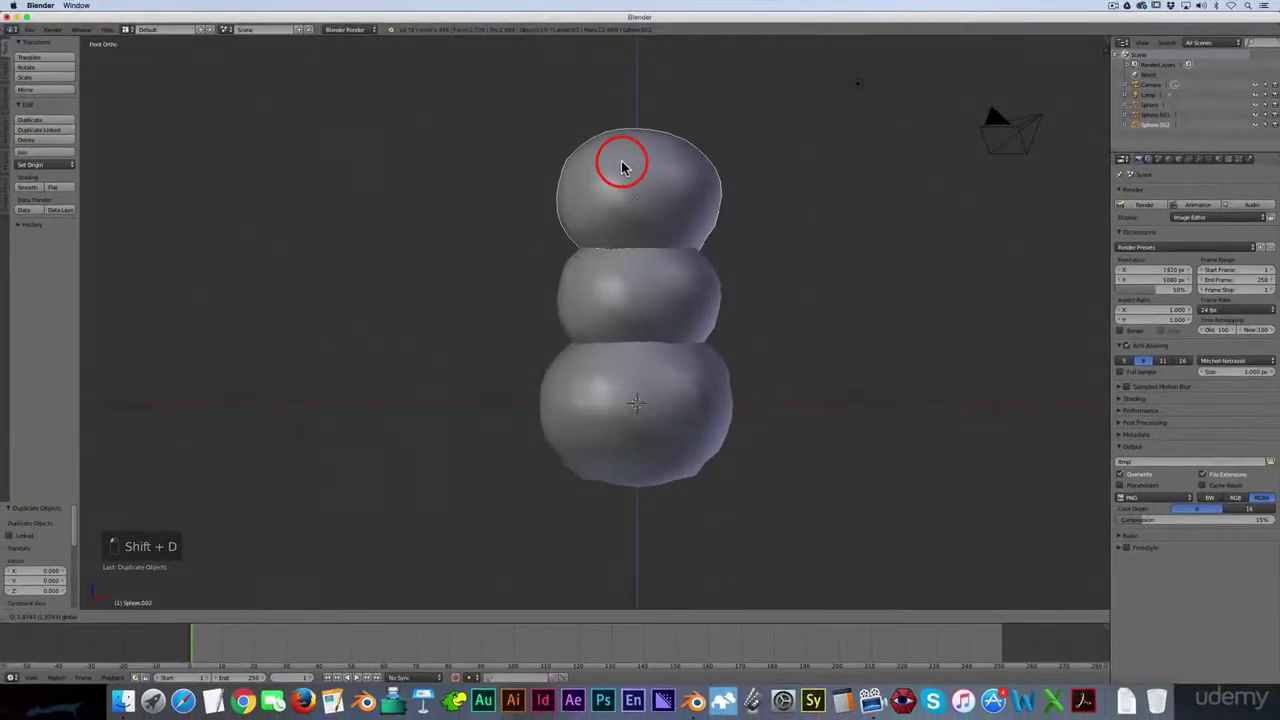
{"action": "left_click", "coordinate": [690, 166]}
{"action": "key", "text": "s"}
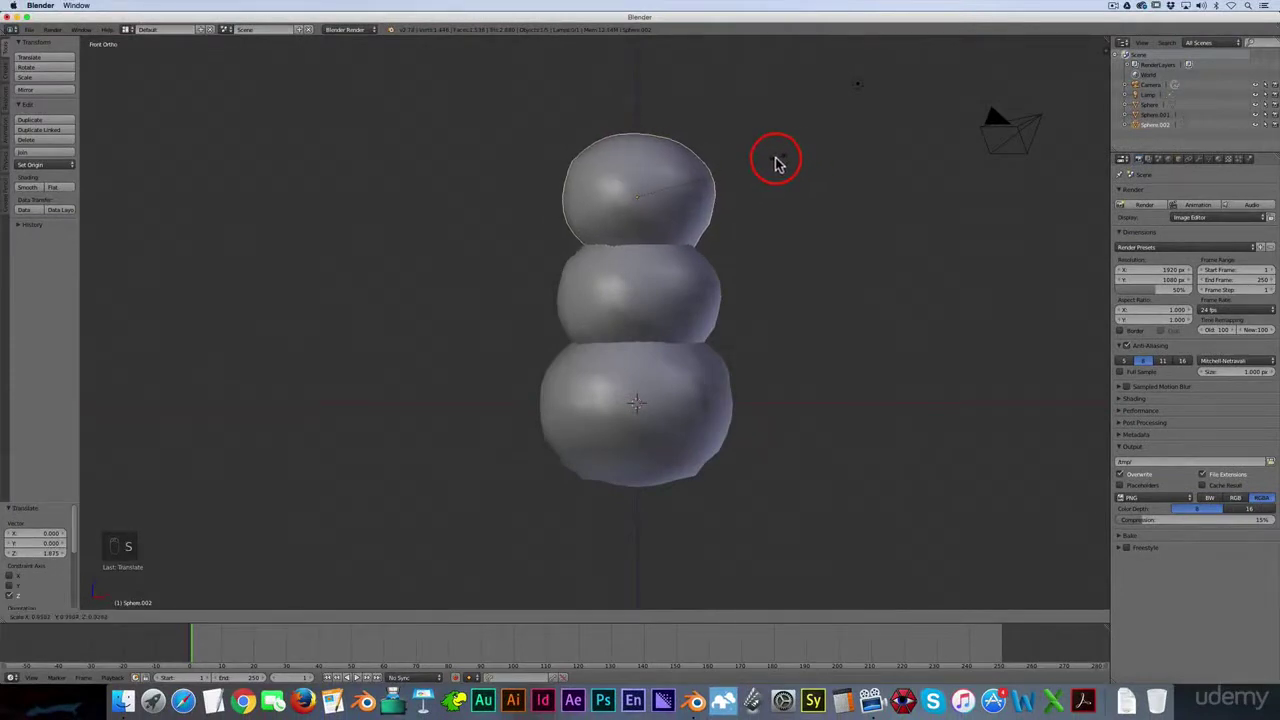
{"action": "left_click", "coordinate": [757, 168]}
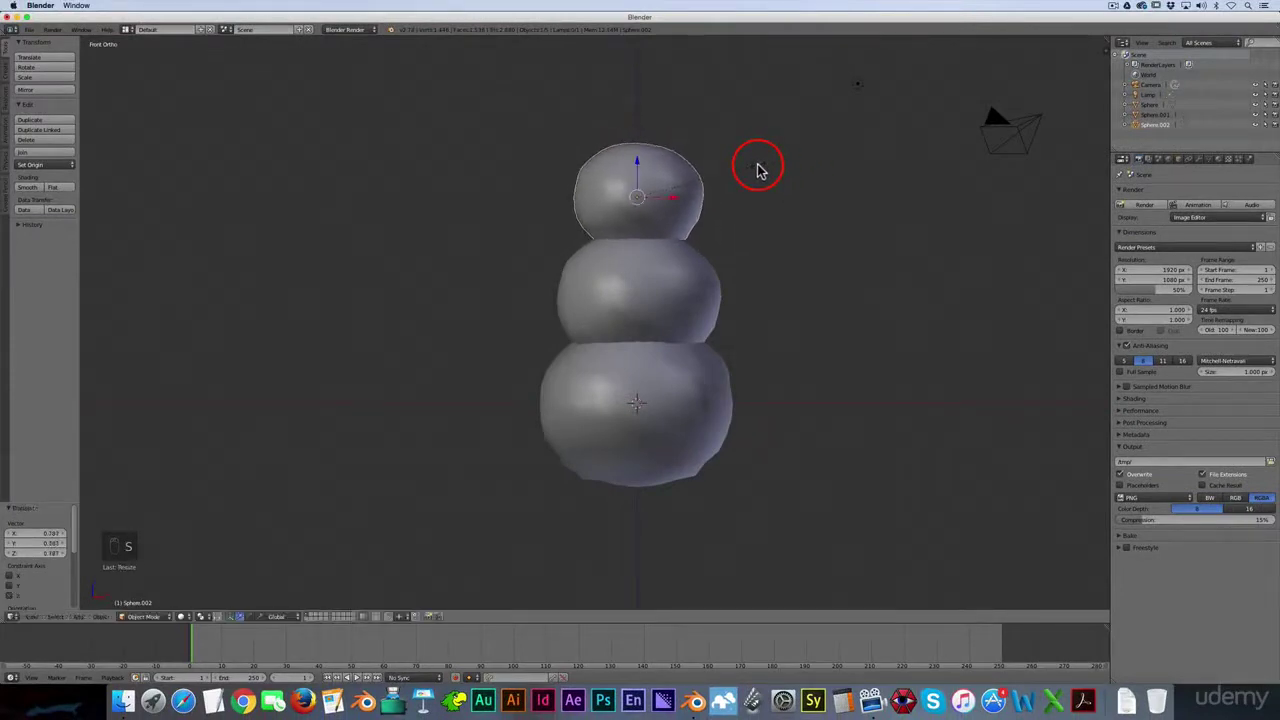
Rotate the topmost ball about half a turn around the global Z axis and deselect everything.
{"action": "key", "text": "g"}
{"action": "key", "text": "z"}
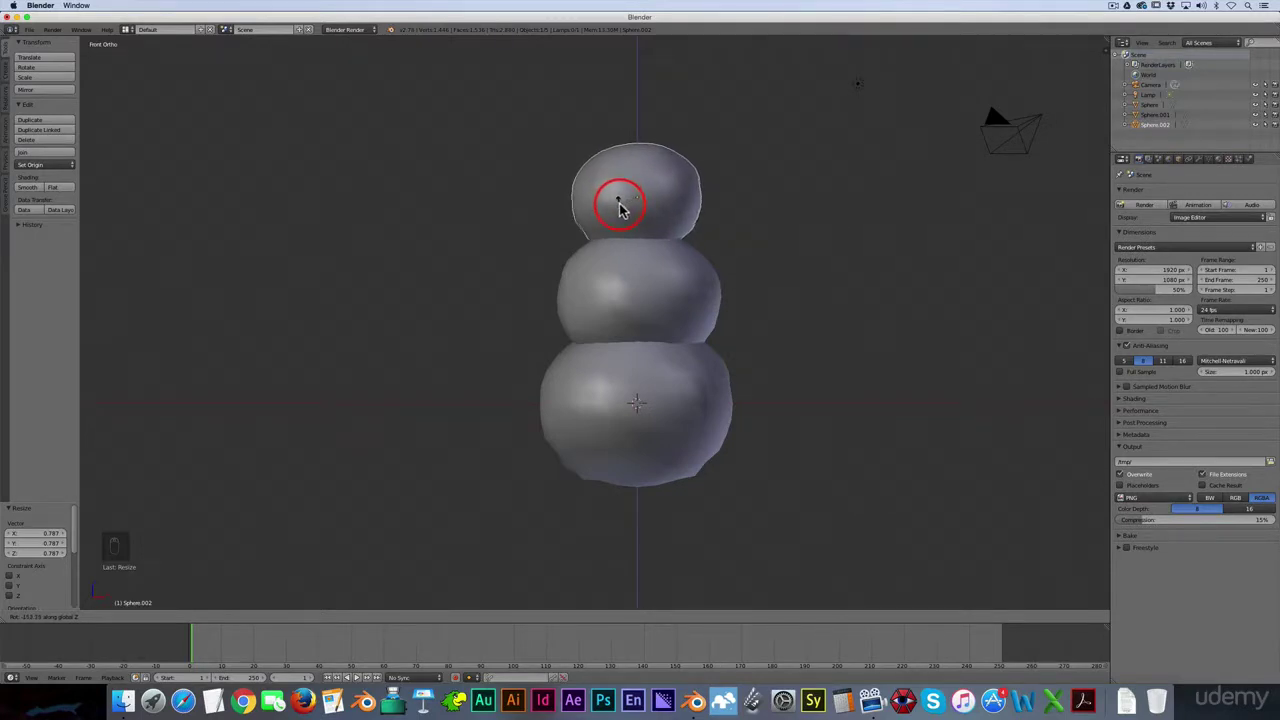
{"action": "left_click", "coordinate": [624, 200]}
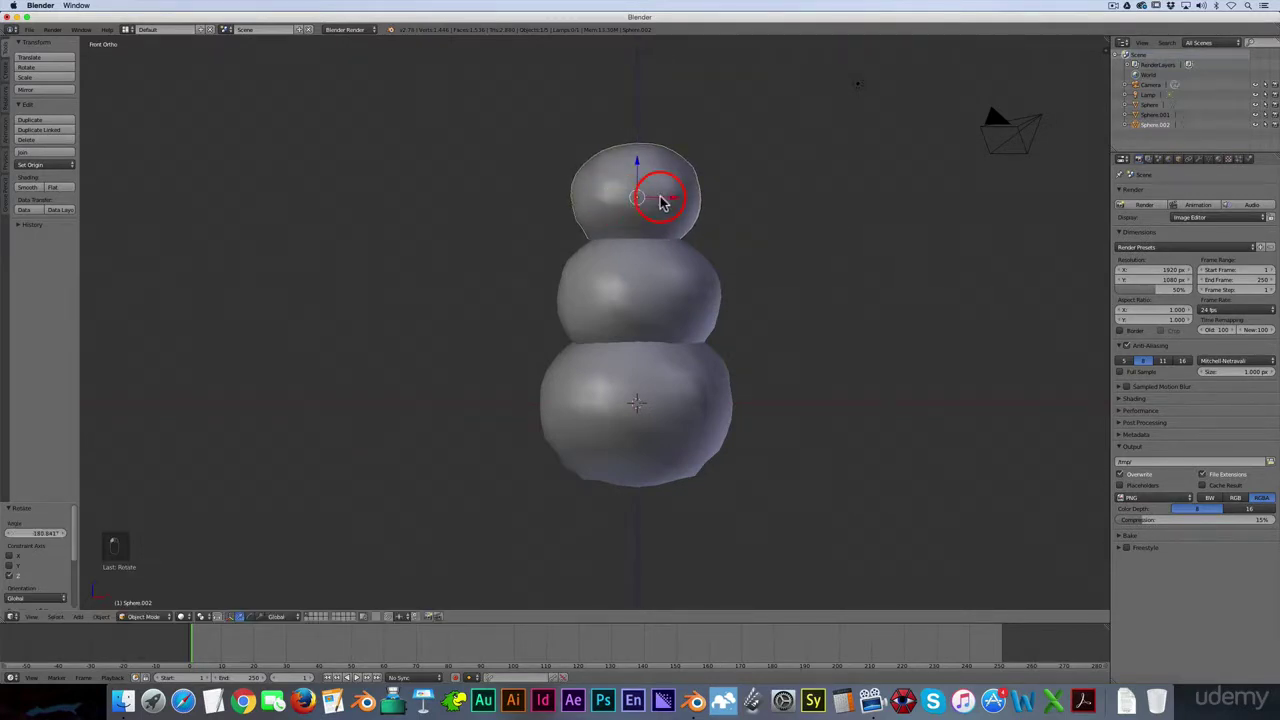
{"action": "key", "text": "a"}
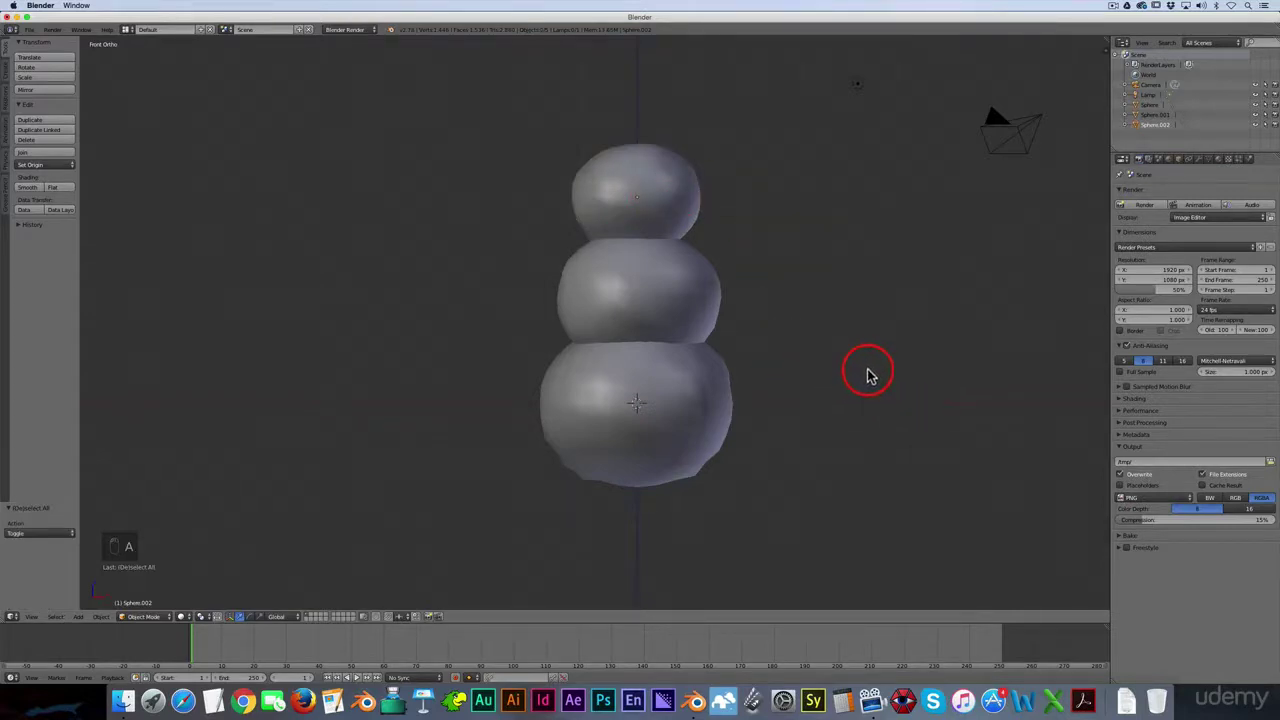
{"action": "middle_click_drag", "start_coordinate": [866, 371], "coordinate": [966, 363]}
{"action": "key", "text": "KP_1"}
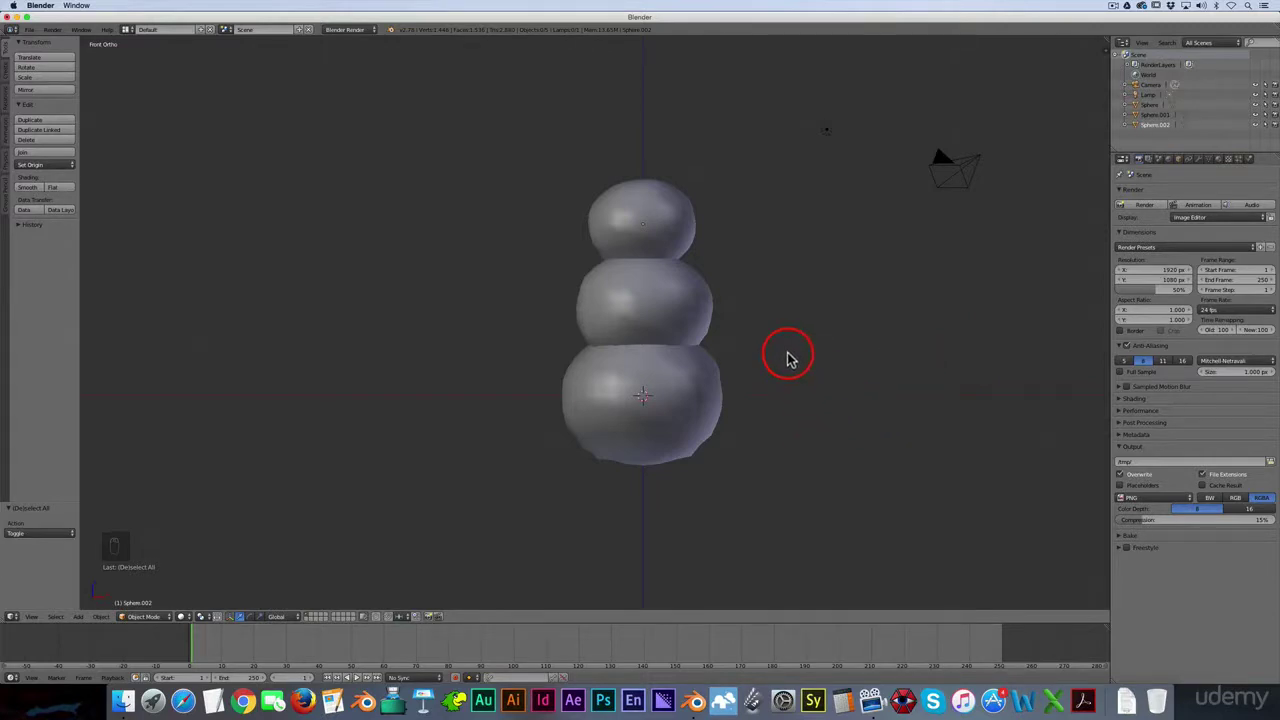
{"action": "middle_click_drag", "start_coordinate": [837, 411], "coordinate": [748, 446]}
{"action": "key", "text": "KP_1"}
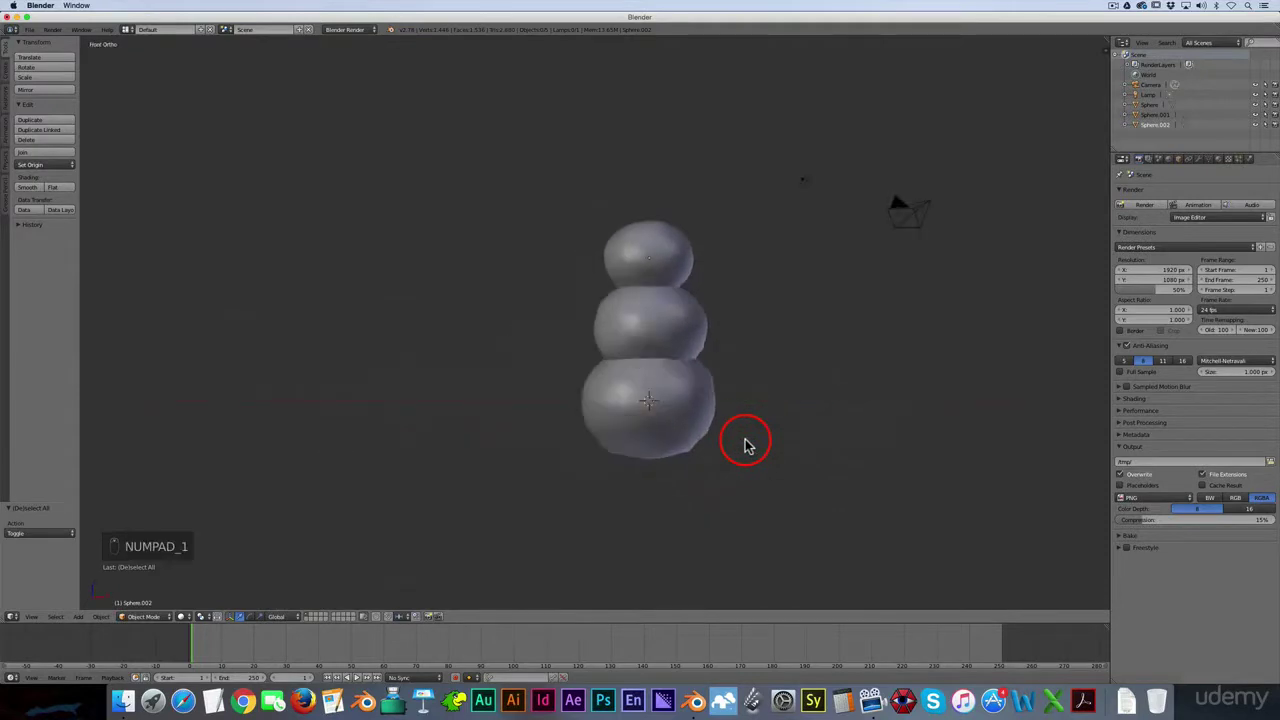
Raise the topmost ball about 0.212 along the Z axis in the front view.
{"action": "right_click", "coordinate": [655, 310]}
{"action": "scroll", "coordinate": [651, 294], "scroll_direction": "up", "scroll_amount": 3}
{"action": "right_click", "coordinate": [645, 250]}
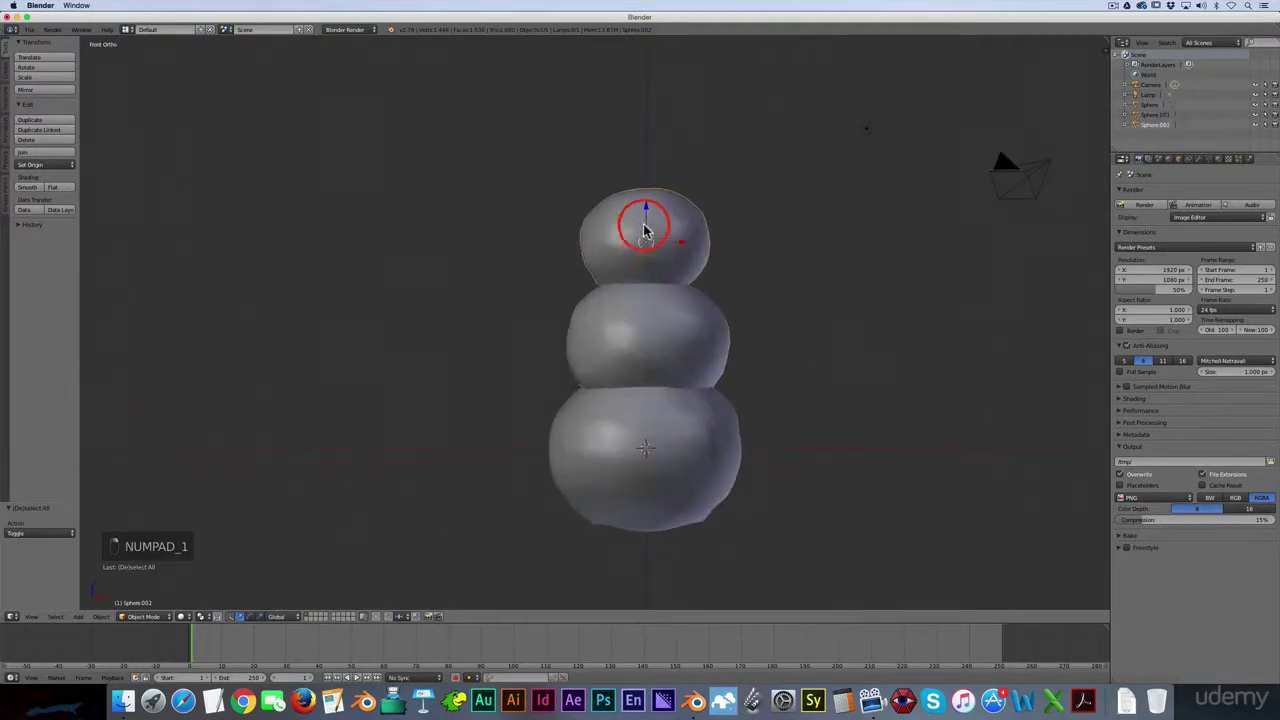
{"action": "left_click_drag", "start_coordinate": [643, 223], "coordinate": [643, 205]}
Select the middle and top balls together, raise them slightly above the bottom ball along the Z axis, and deselect everything.
{"action": "right_click", "coordinate": [670, 328]}
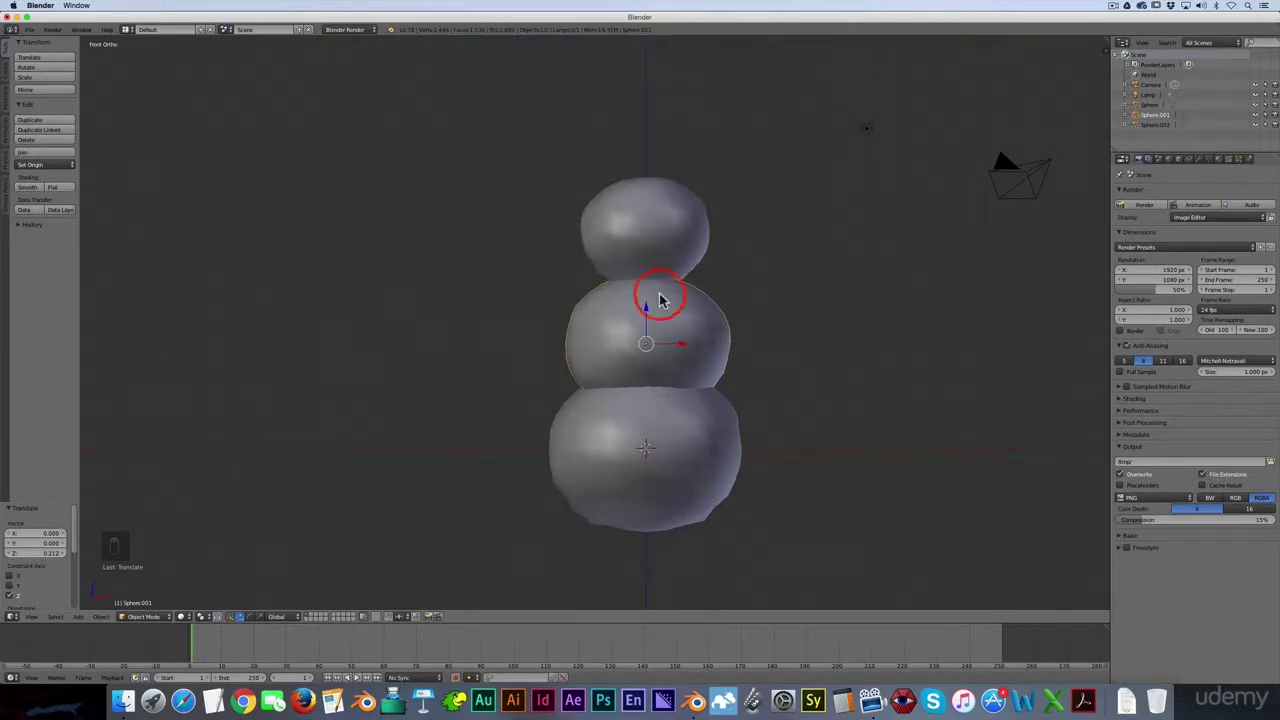
{"action": "right_click", "coordinate": [648, 233], "text": "shift"}
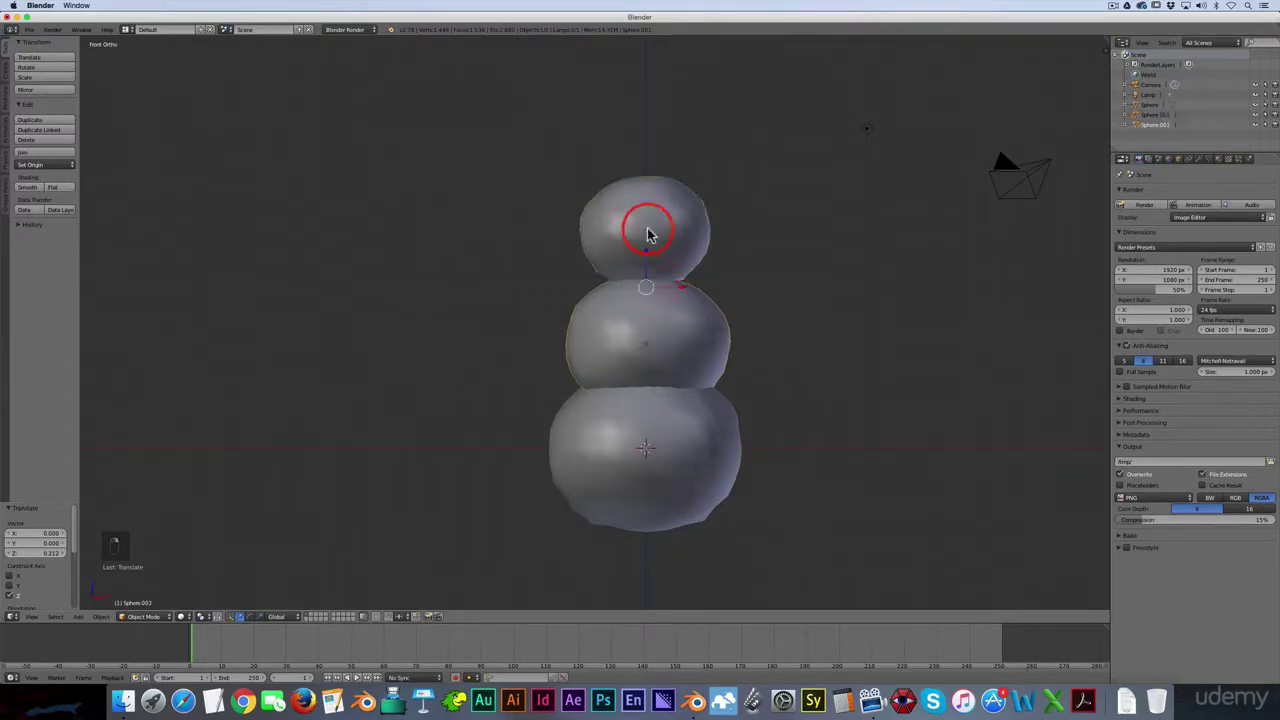
{"action": "key", "text": "g"}
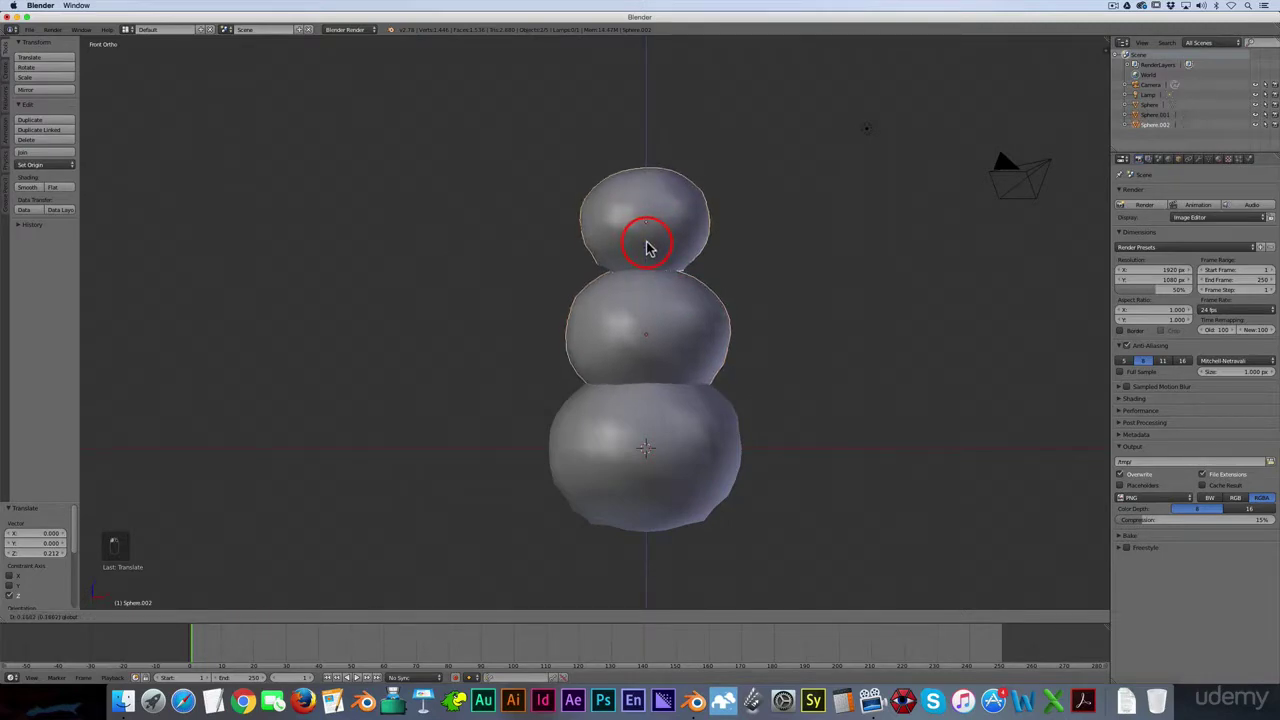
{"action": "left_click", "coordinate": [648, 248]}
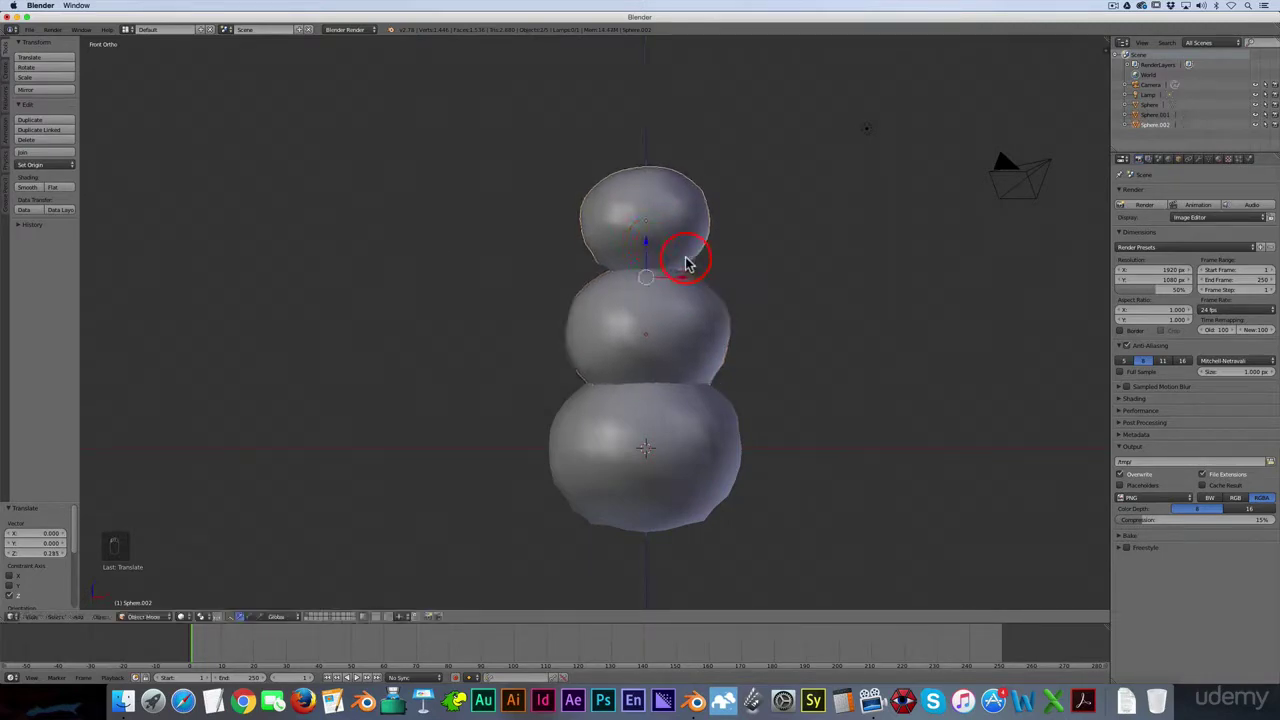
{"action": "key", "text": "a"}
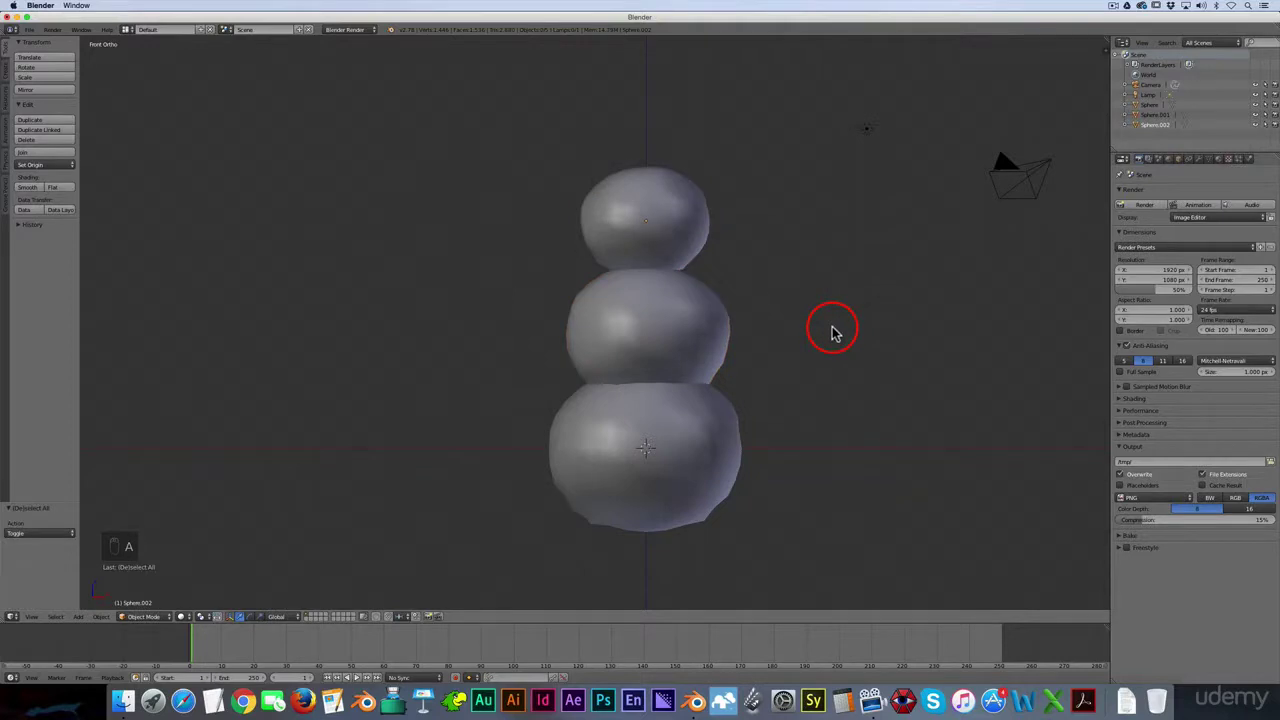